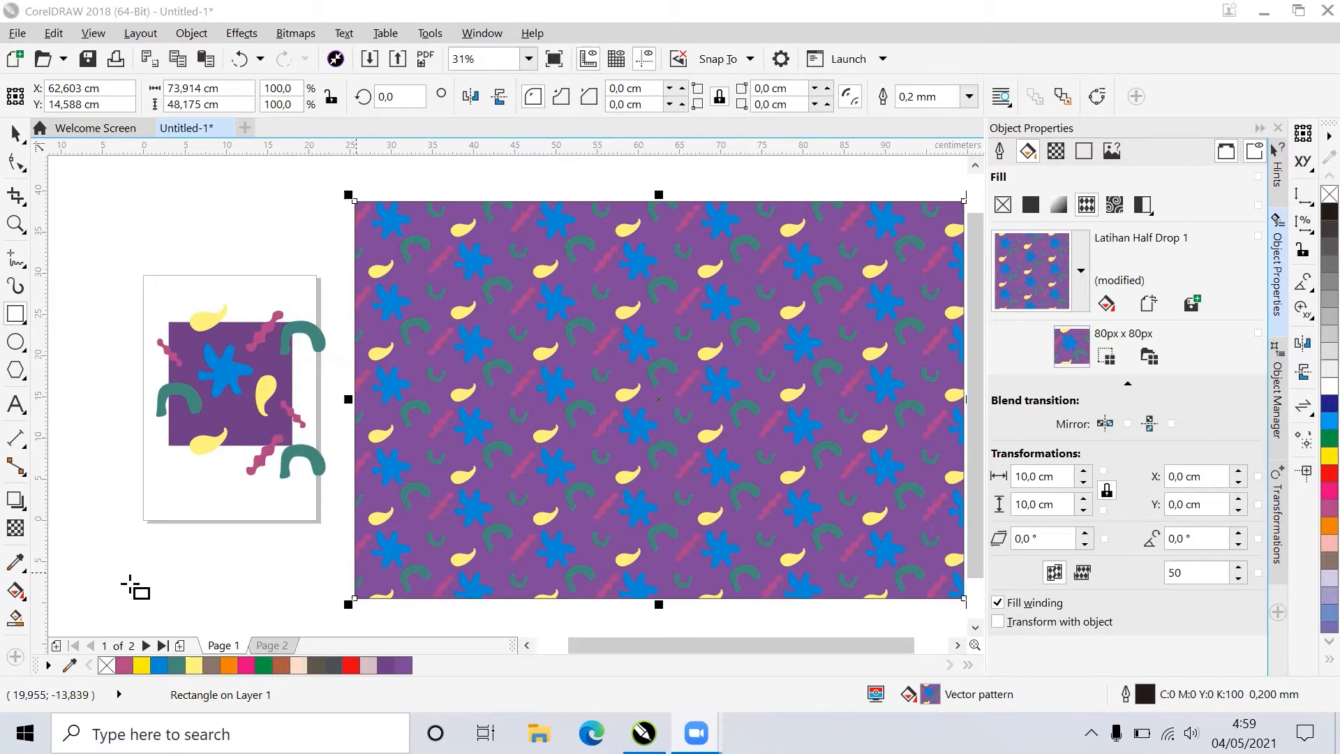
Delete the large pattern-filled rectangle from page 1 and switch to page 2.
click(15, 132)
click(523, 269)
key(Delete)
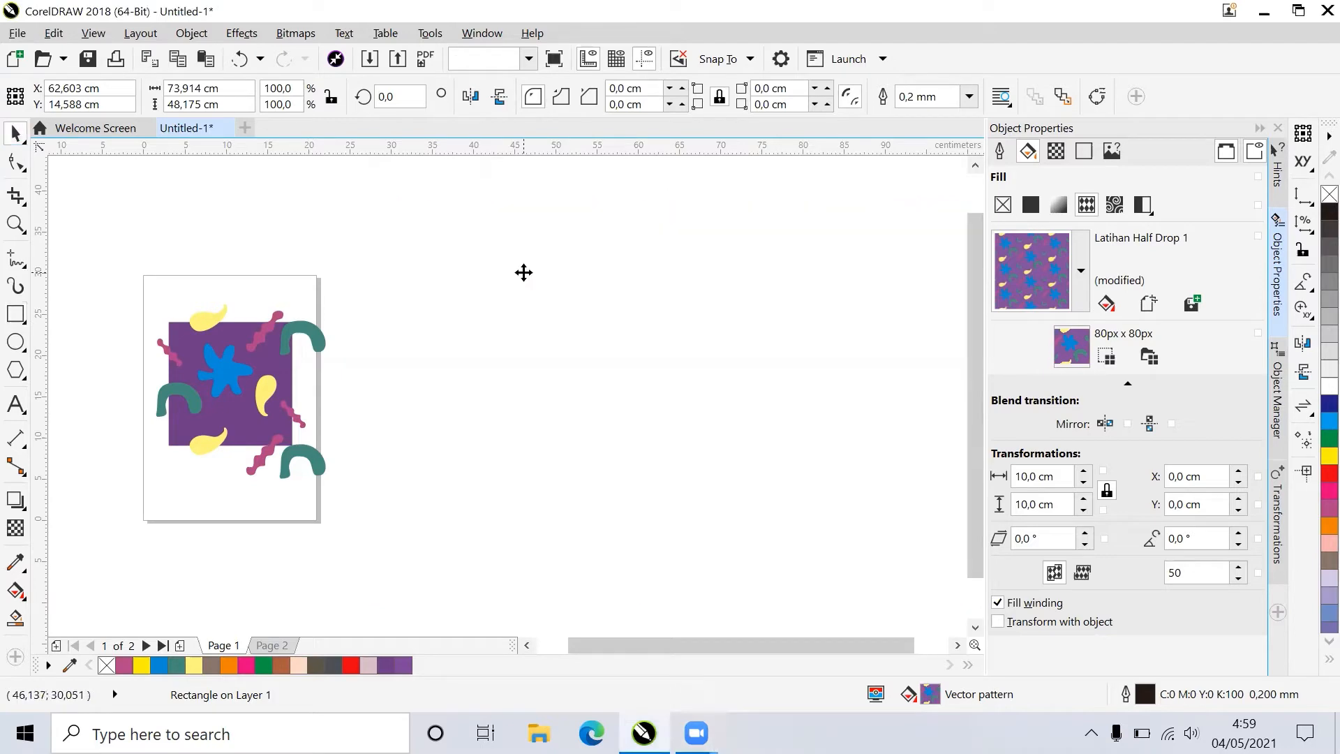
click(272, 645)
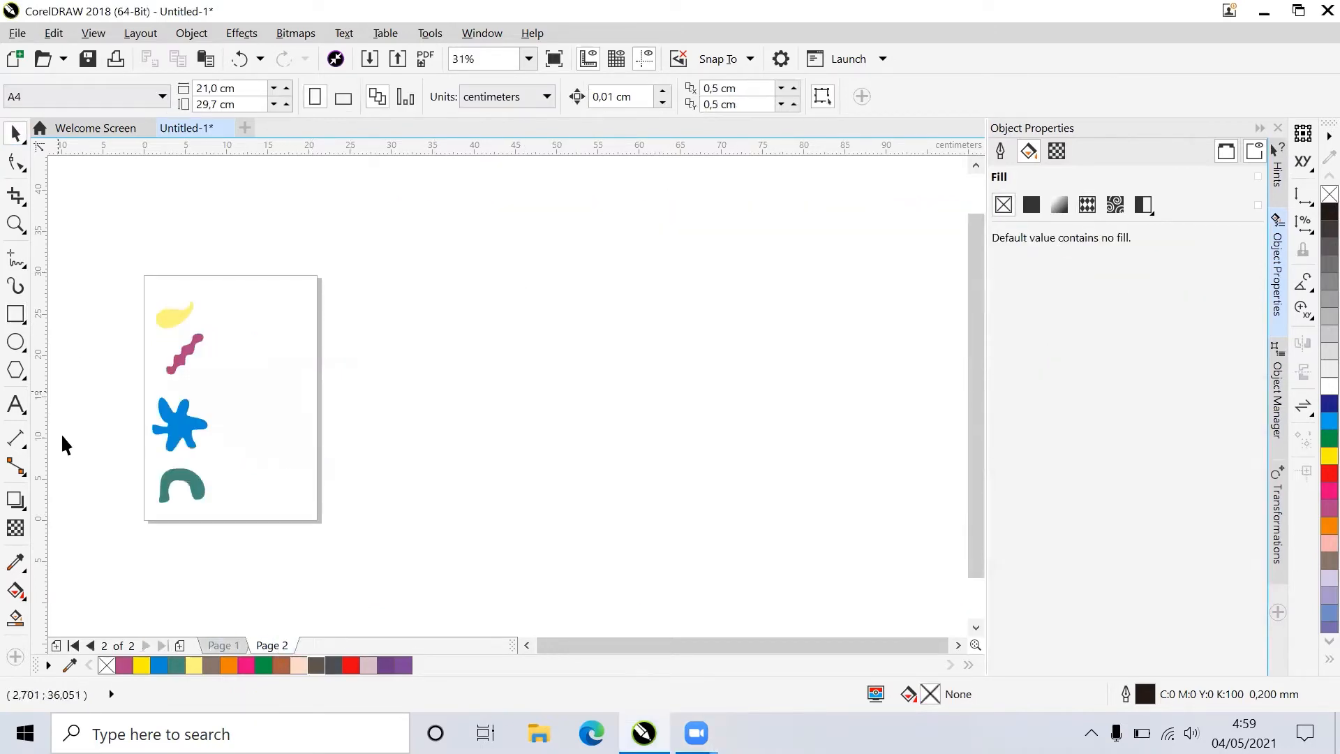
Draw a rectangle beside the four motifs and set its size to 15 cm by 15 cm.
click(16, 314)
drag(238, 331, 400, 473)
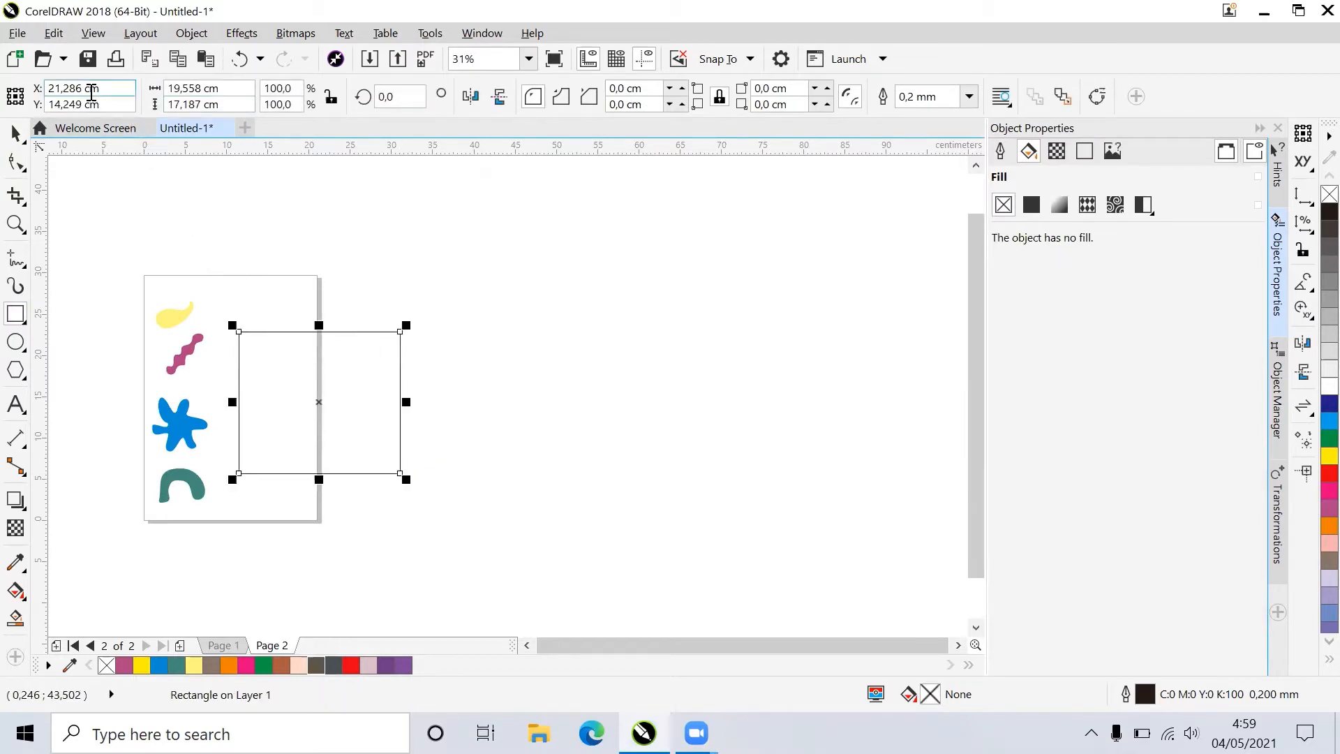
click(232, 87)
text(15)
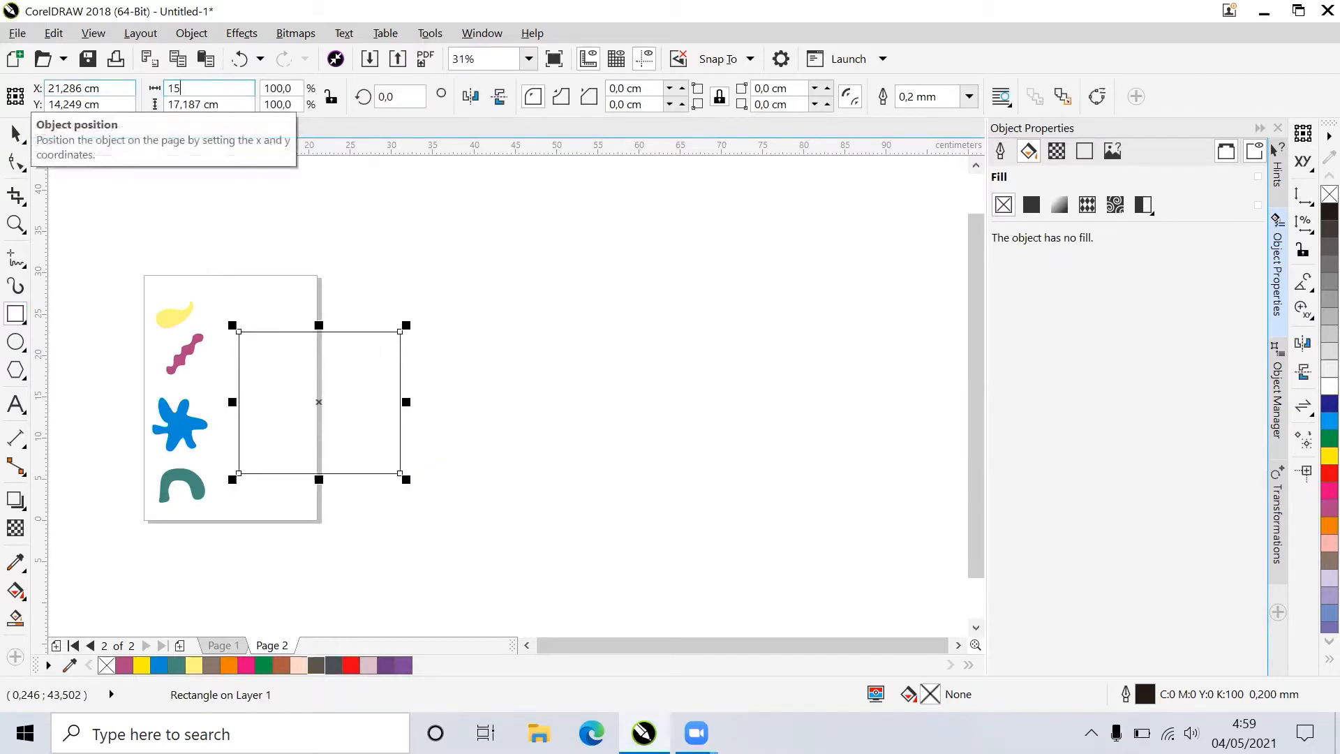
key(Tab)
text(15)
key(Return)
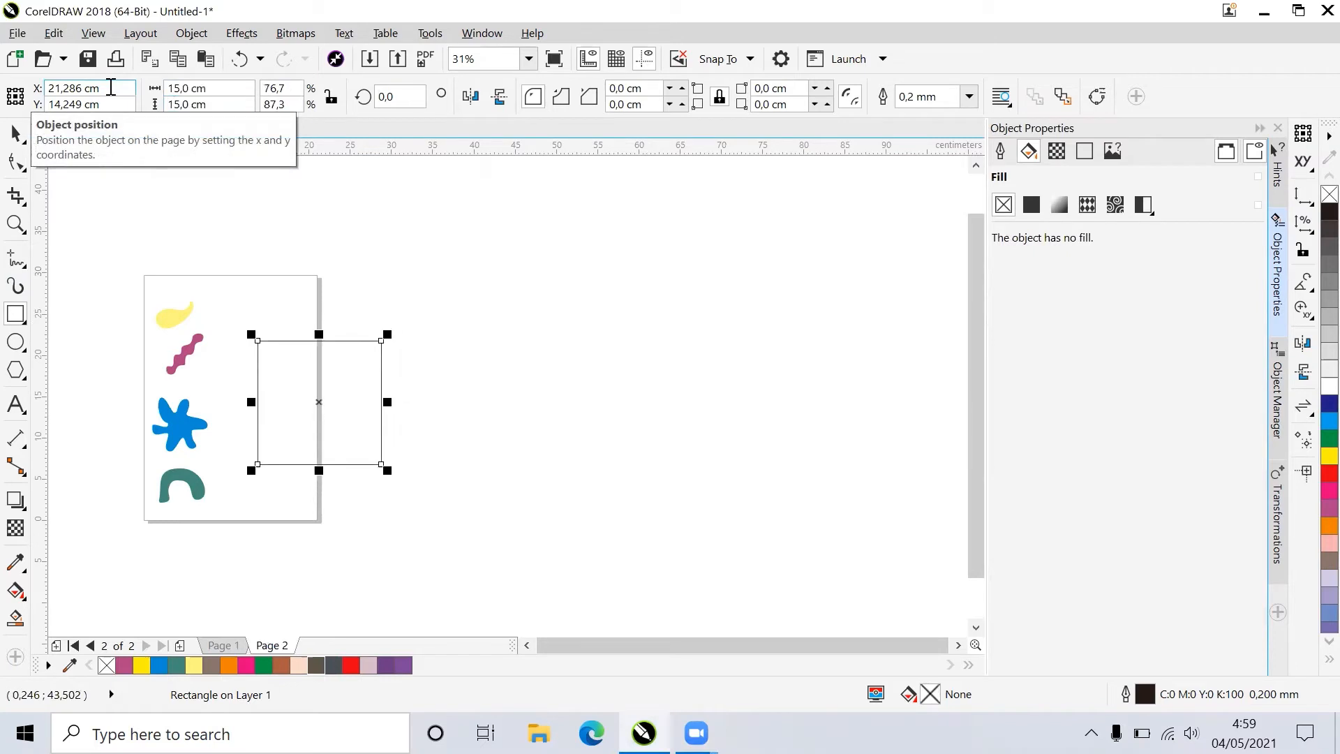
Move the four motifs off the page to its left side and roughly centre the 15 cm square on the page.
mouse_move(344, 389)
mouse_down()
mouse_move(272, 397)
mouse_move(278, 384)
mouse_move(334, 384)
mouse_up()
drag(113, 265, 227, 532)
drag(185, 414, 118, 402)
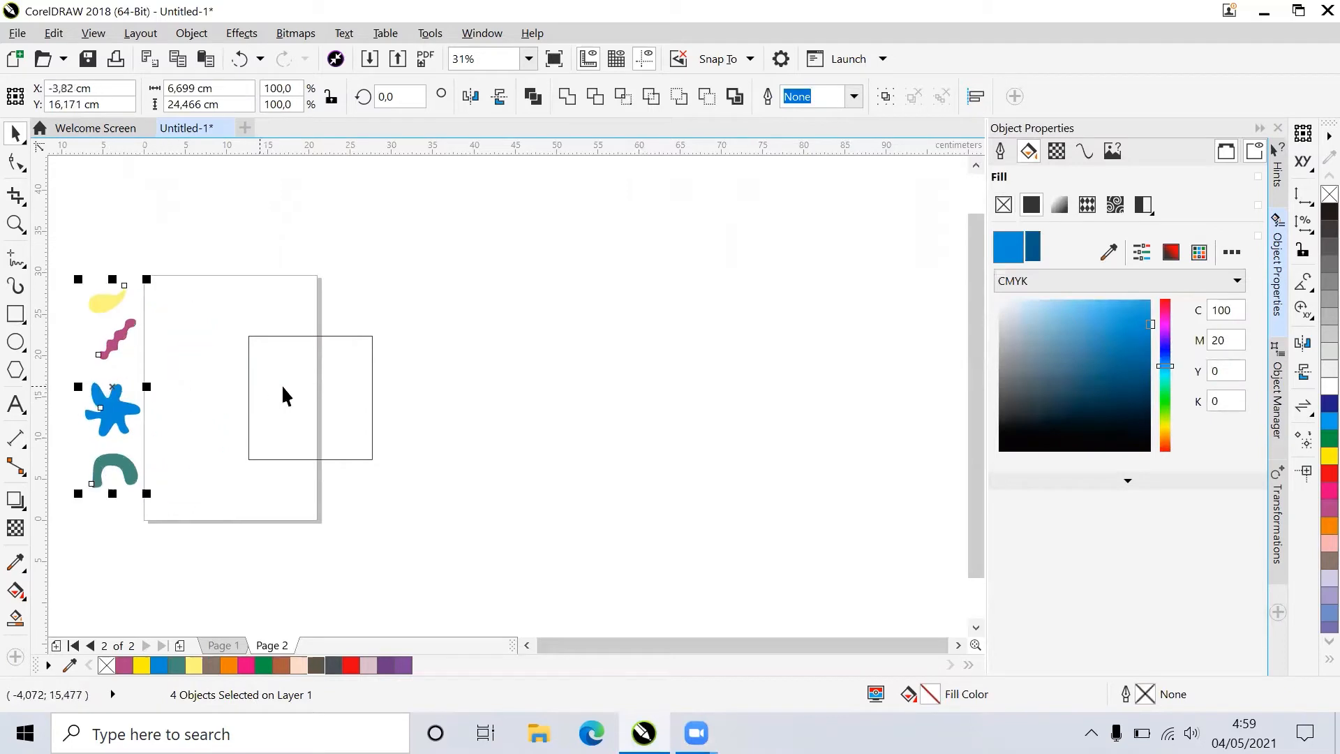
drag(281, 392, 216, 380)
scroll(141, 369, up, 3)
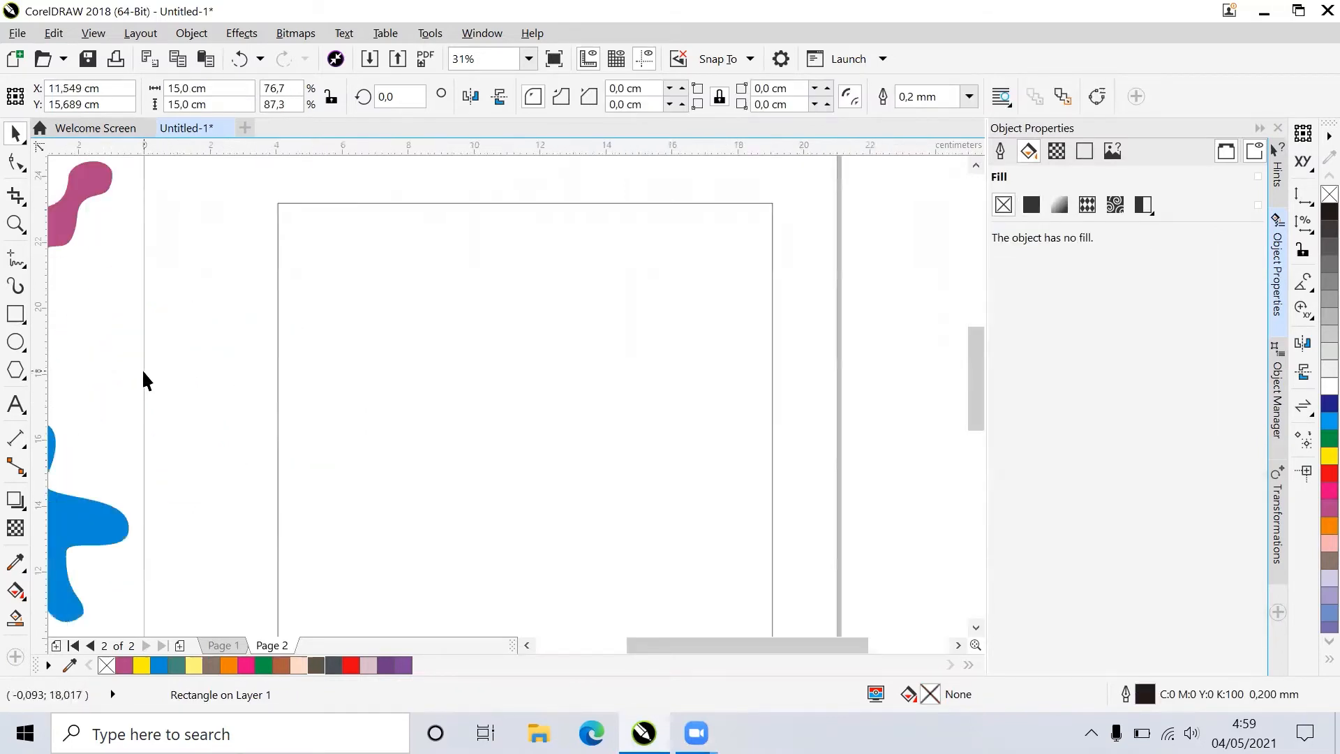
scroll(433, 421, down, 1)
mouse_move(463, 445)
mouse_down()
mouse_move(458, 459)
mouse_move(450, 448)
mouse_up()
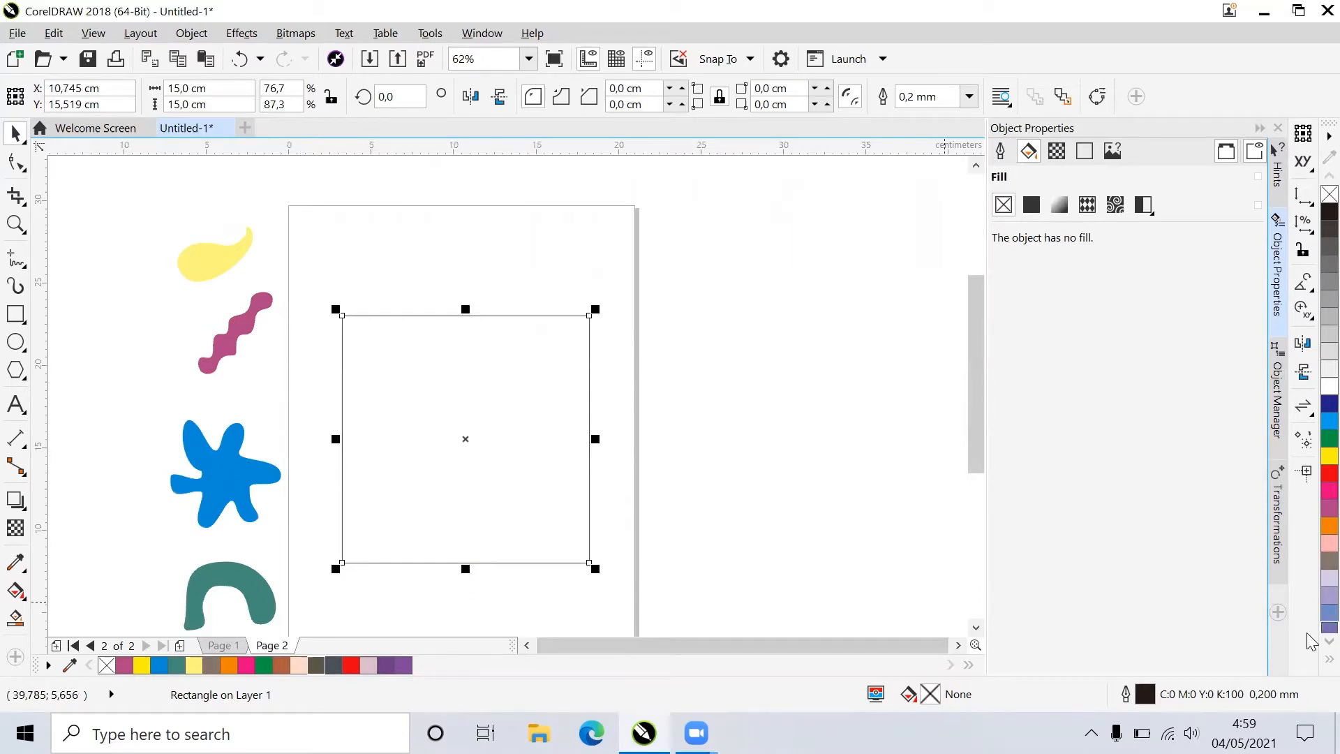
Fill the square with purple C:60 M:80 Y:0 K:0 and remove its outline.
click(1328, 641)
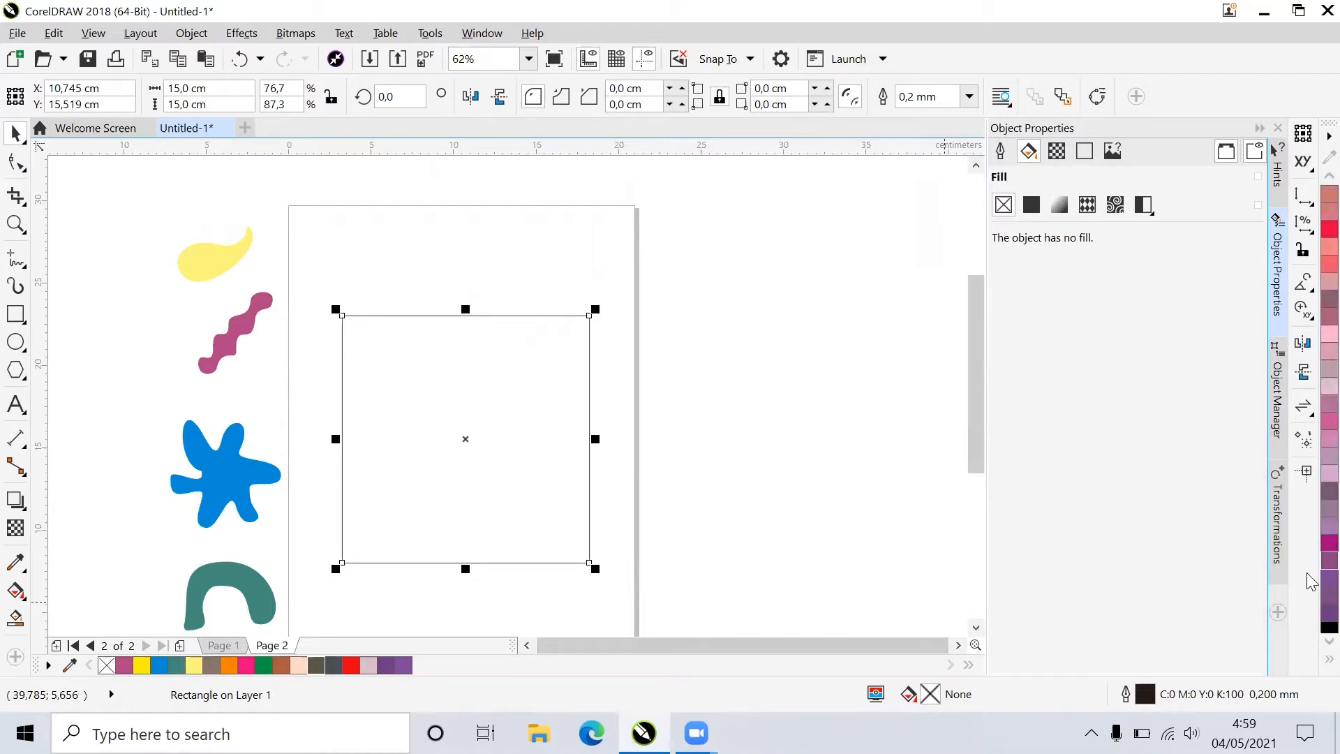
click(1329, 581)
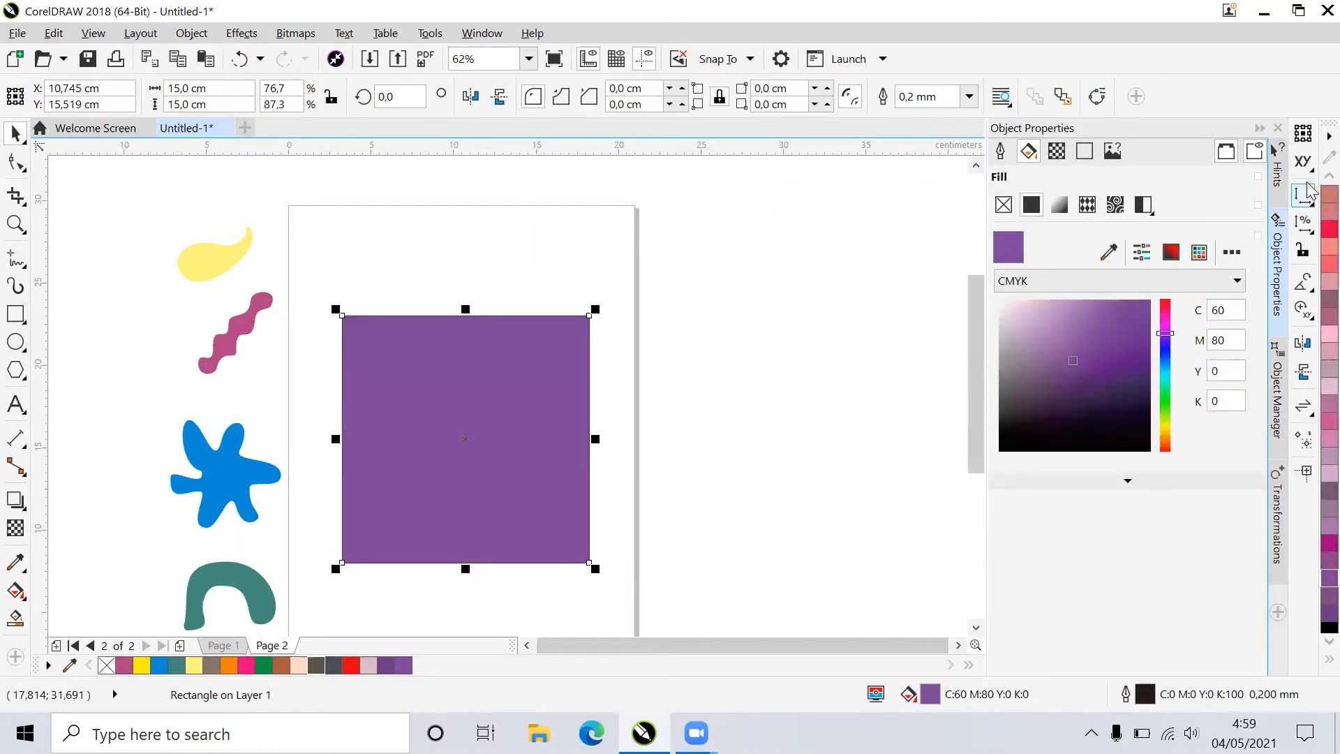
click(968, 96)
click(956, 117)
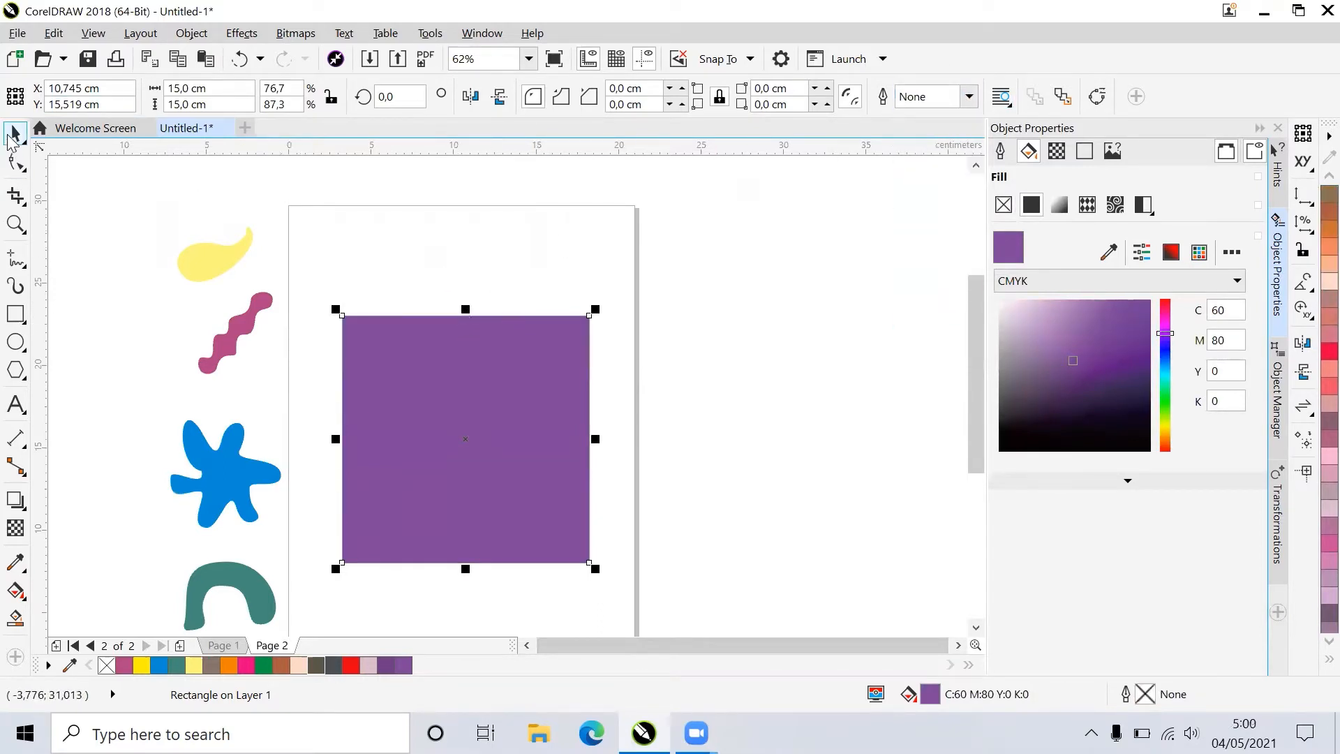
Send the purple square to the back of the layer so the motifs stack above it.
click(554, 264)
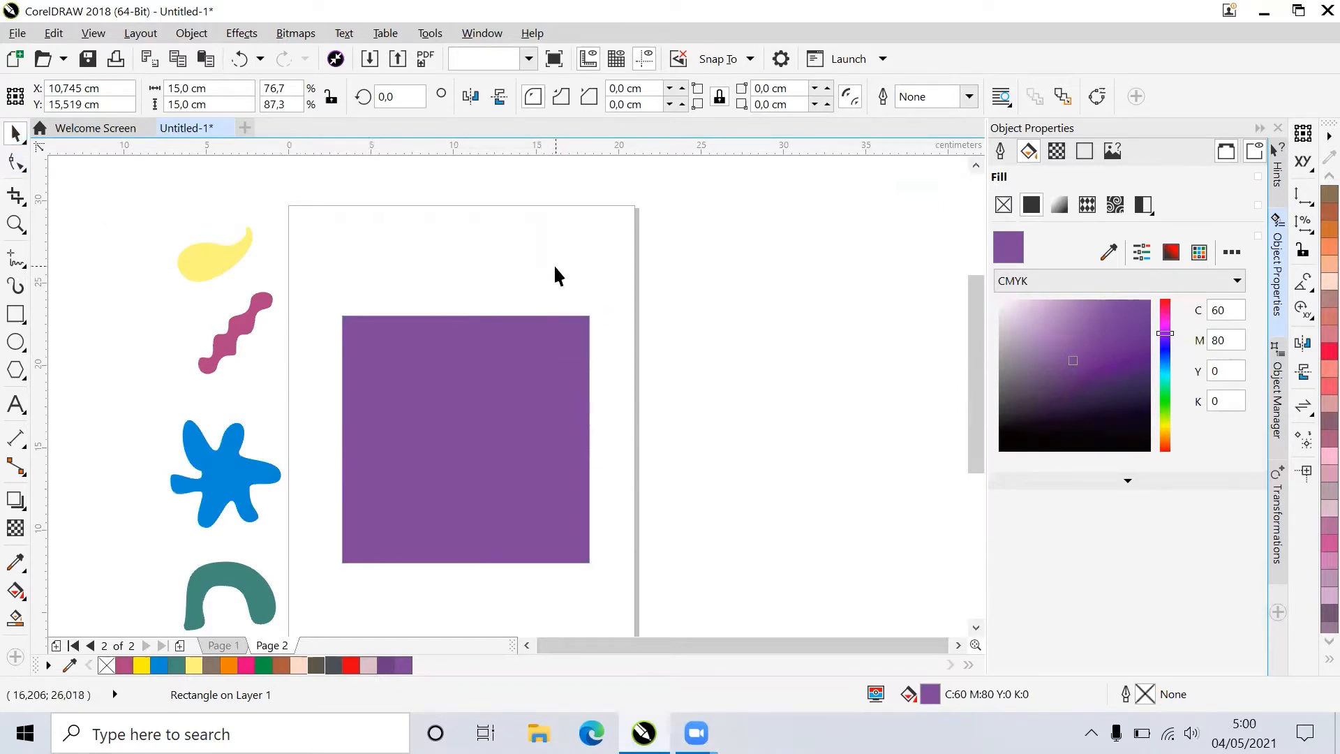
drag(225, 478, 480, 406)
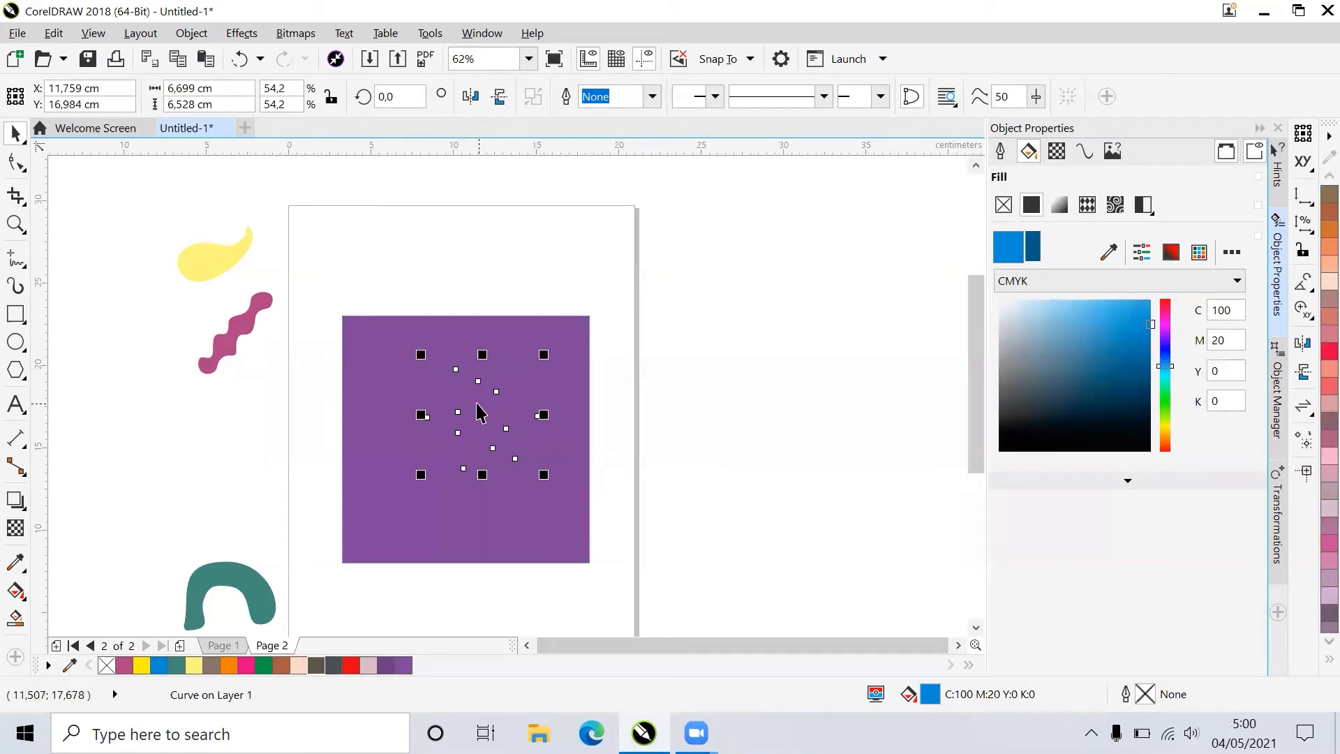
key(ctrl+z)
right_click(464, 419)
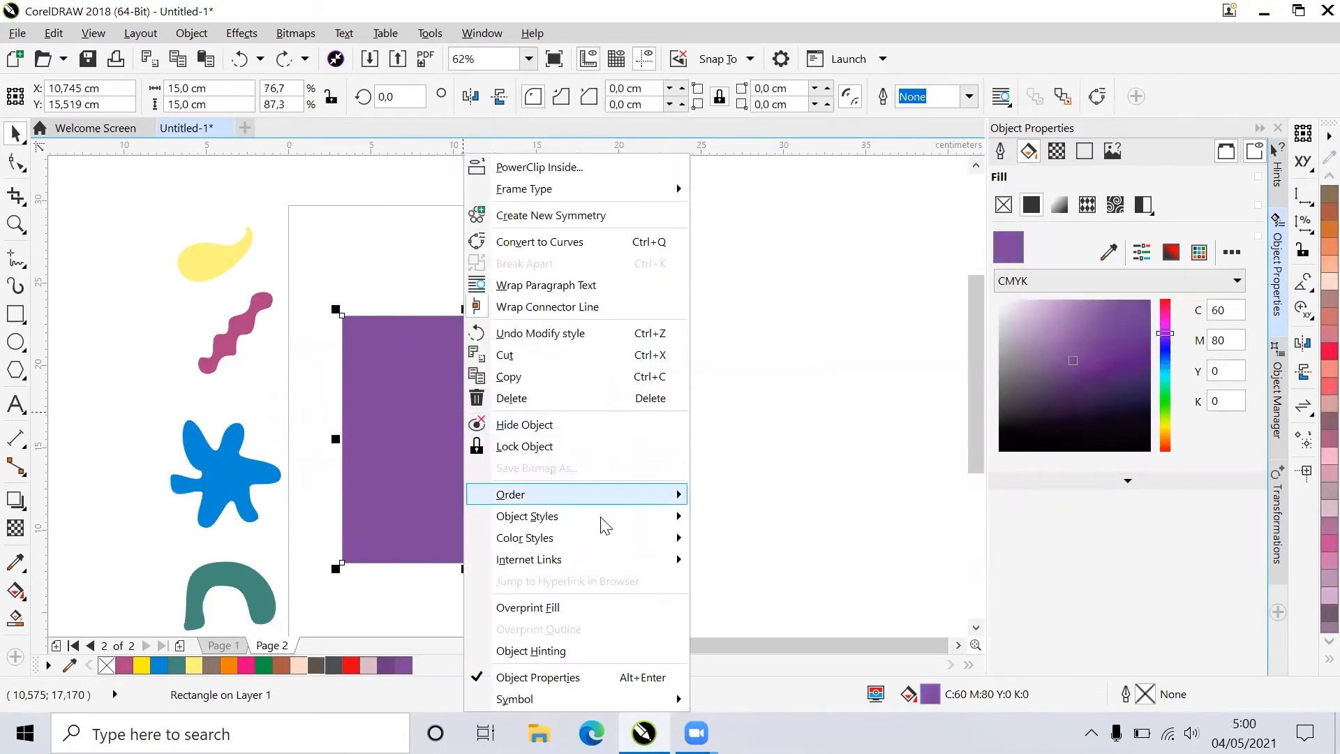
mouse_move(606, 497)
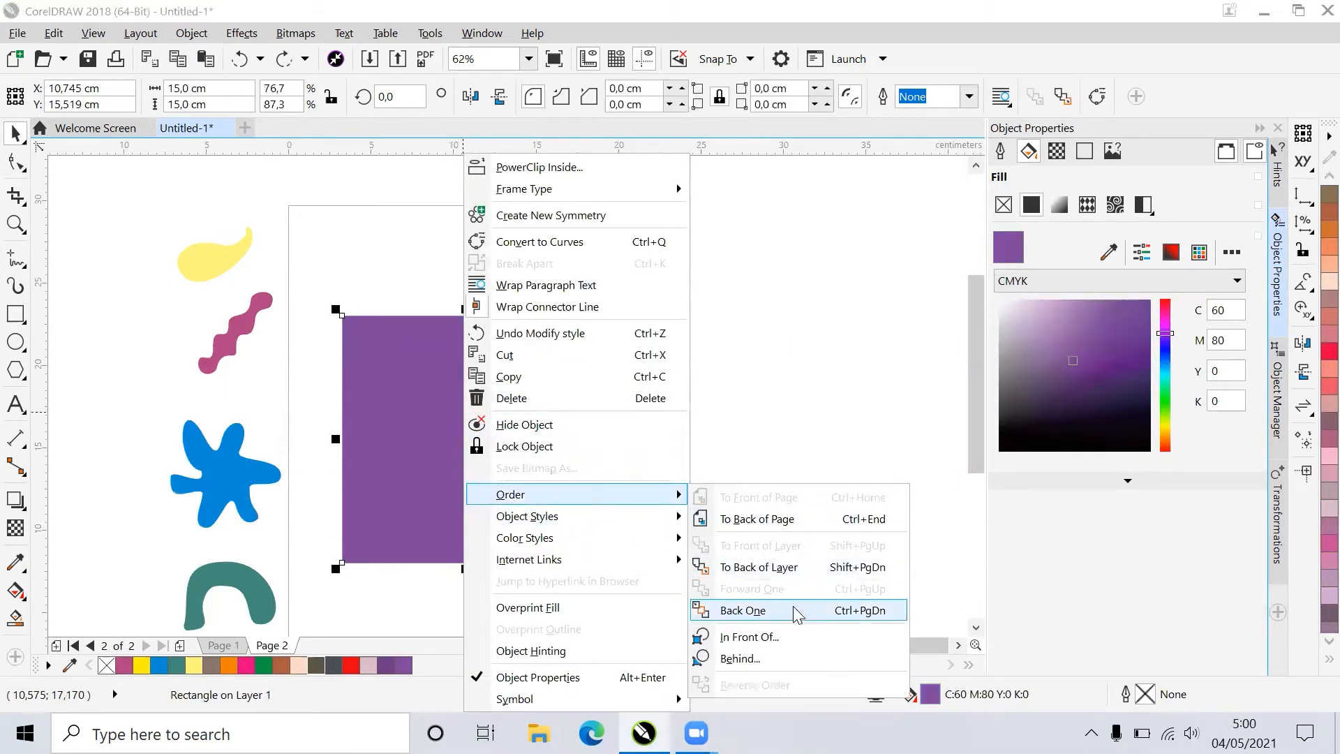
click(793, 575)
Place the four motifs on the purple square, with the green arch over its left edge and the pink wave over its top edge.
click(214, 472)
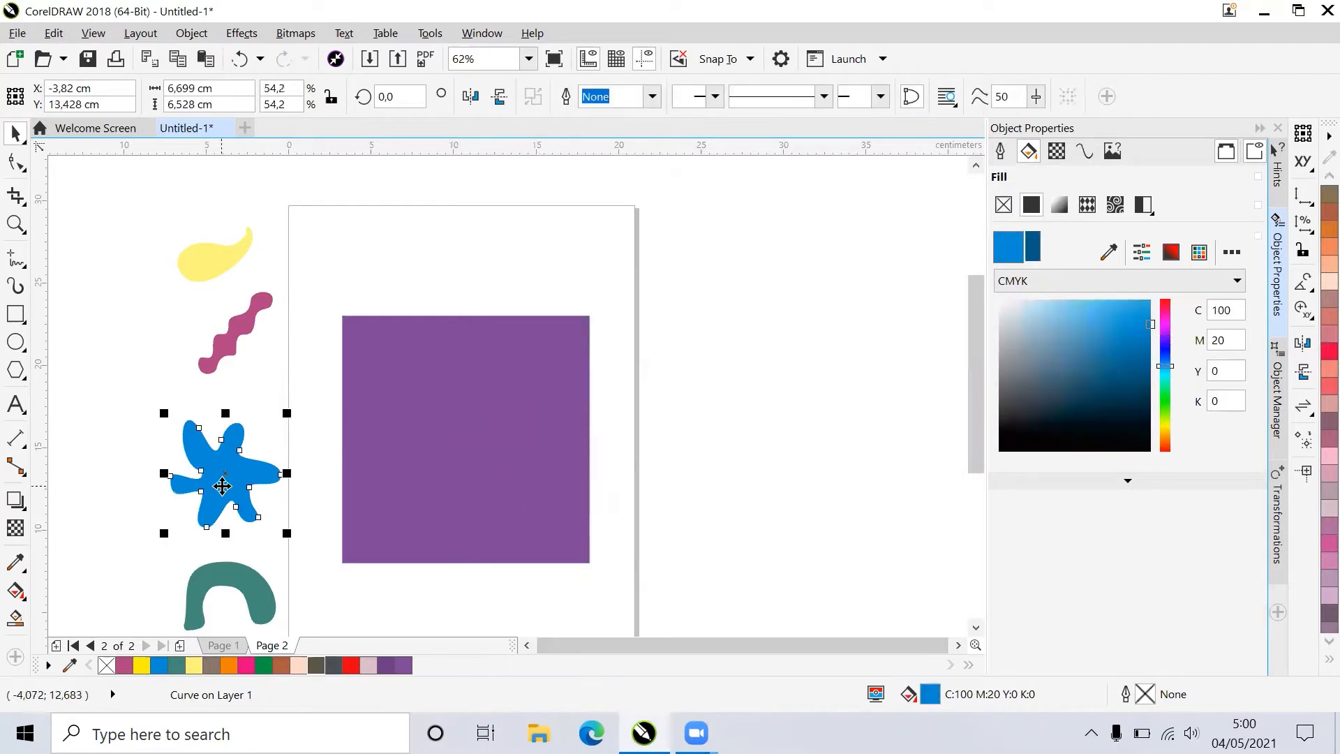
click(228, 486)
drag(228, 486, 497, 412)
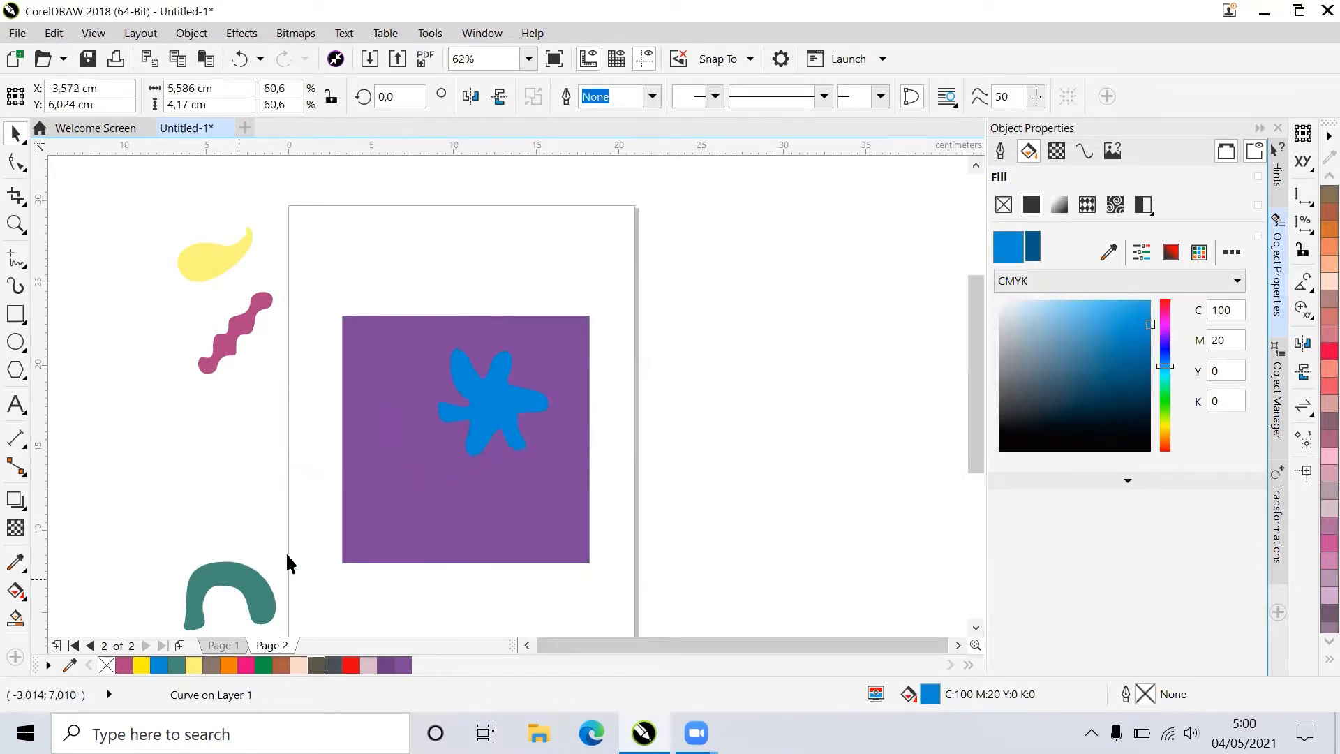
drag(237, 583, 366, 476)
click(494, 429)
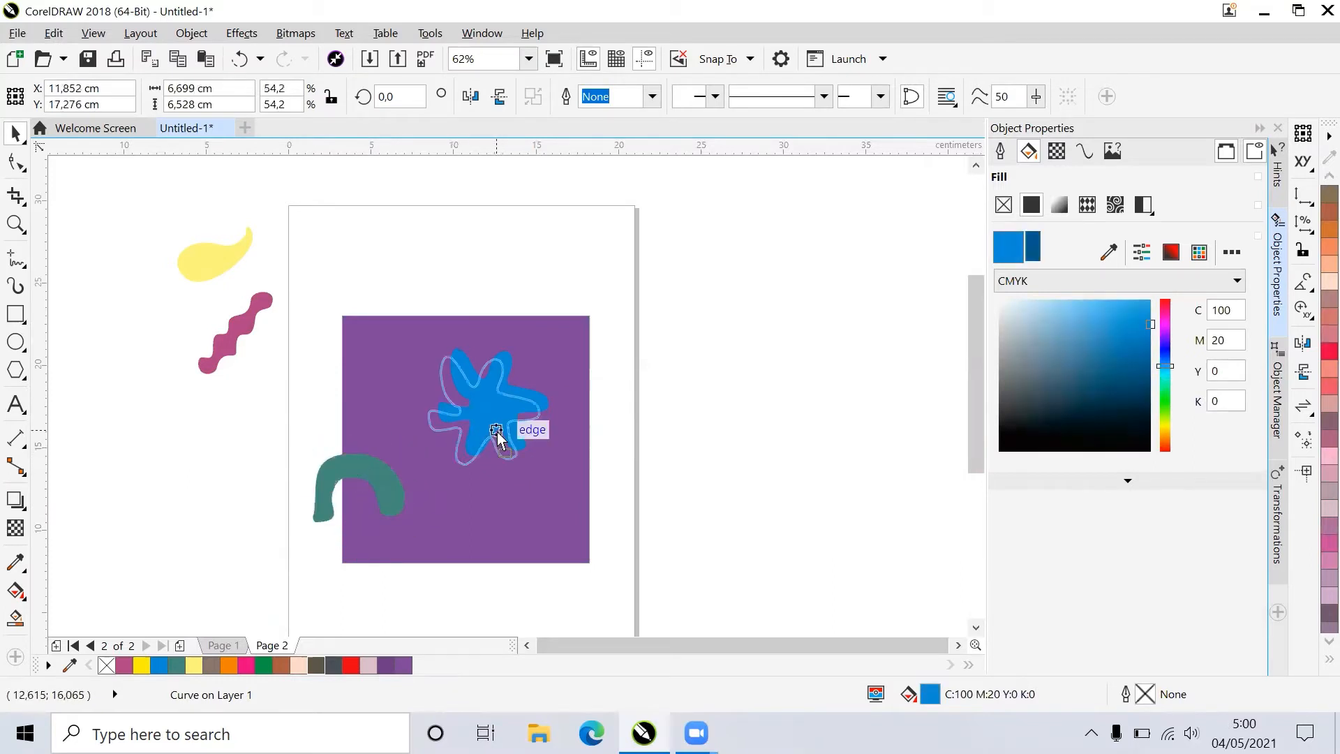
drag(231, 336, 533, 317)
drag(199, 272, 507, 510)
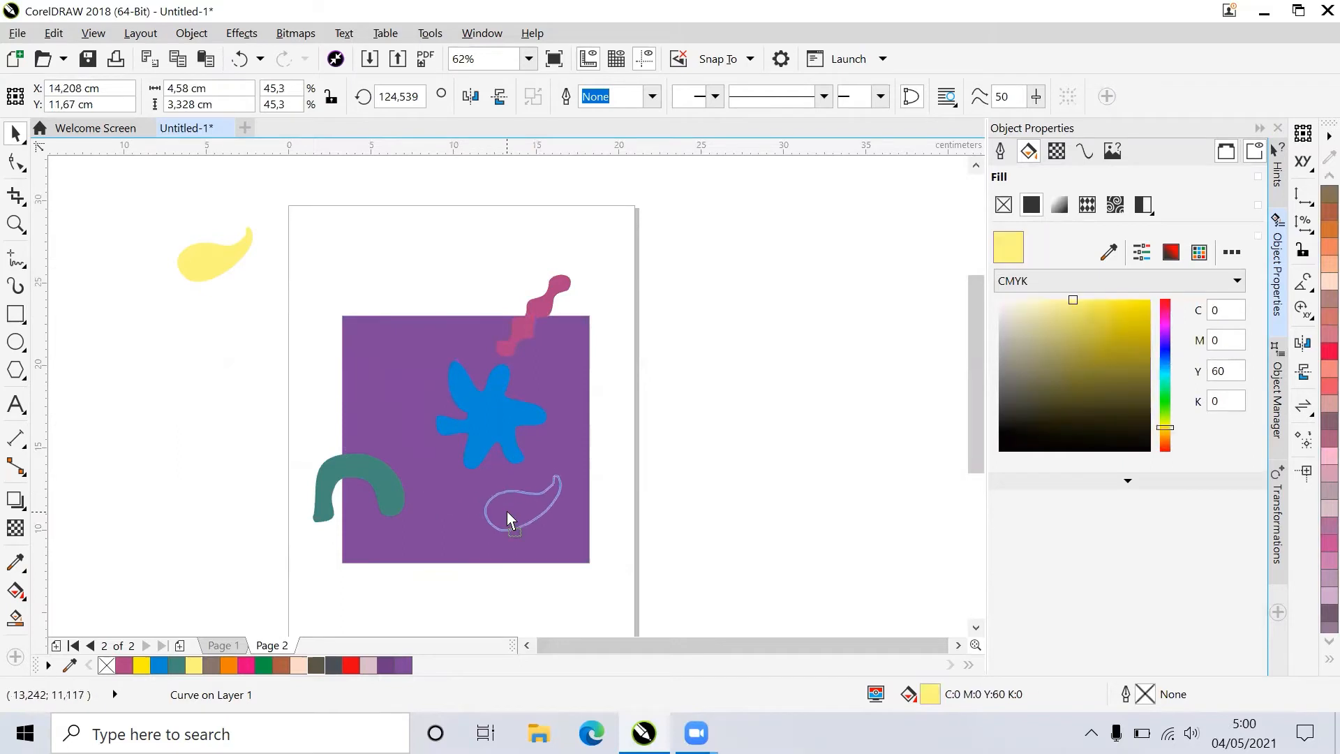
Adjust the layout, moving the blue star left, the yellow drop to the square's lower right and the green arch slightly down and left.
drag(493, 442, 444, 433)
drag(508, 498, 497, 490)
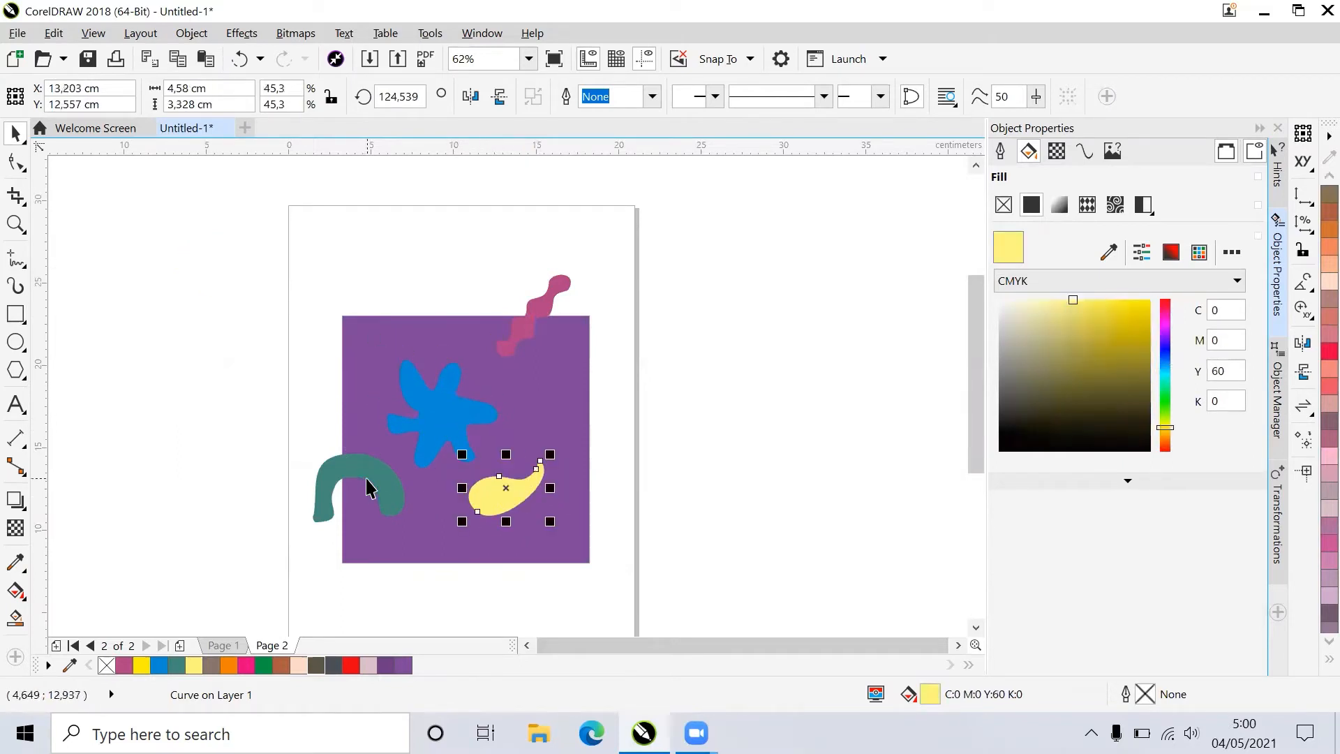
drag(369, 471, 362, 487)
click(642, 442)
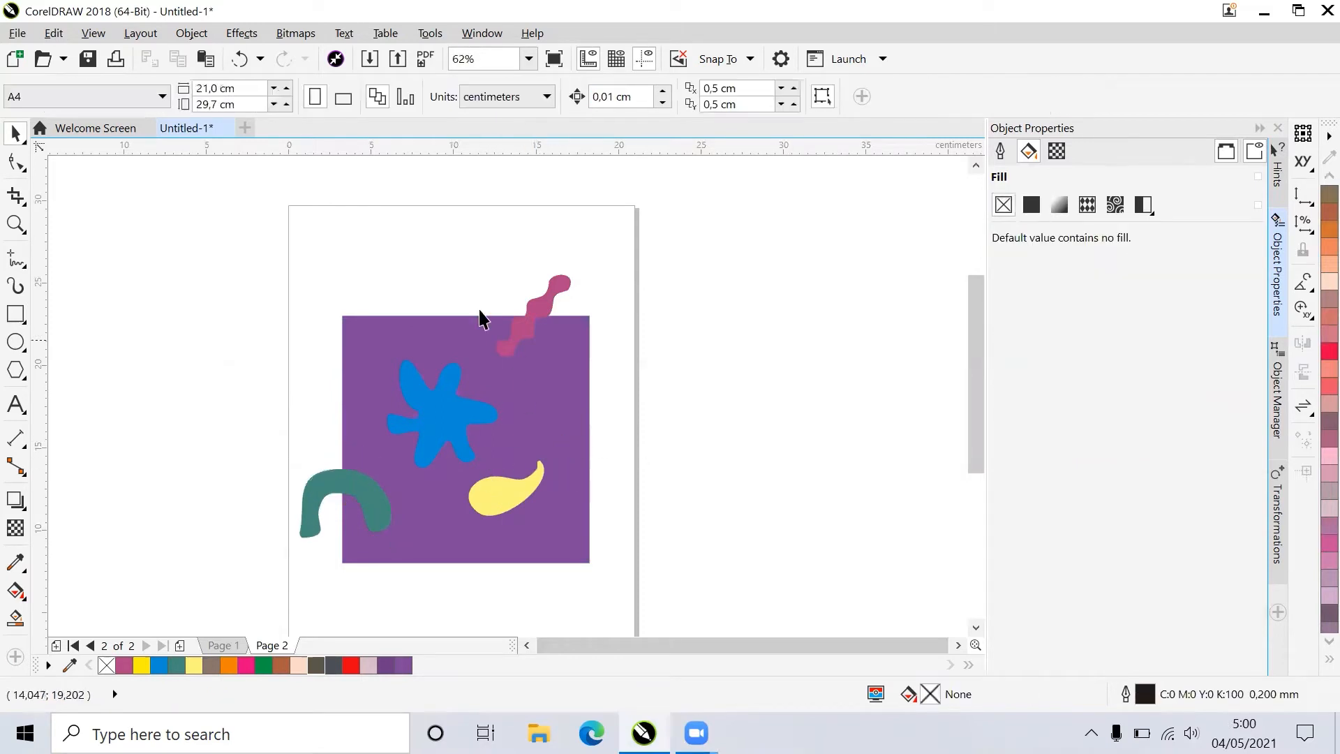
click(500, 490)
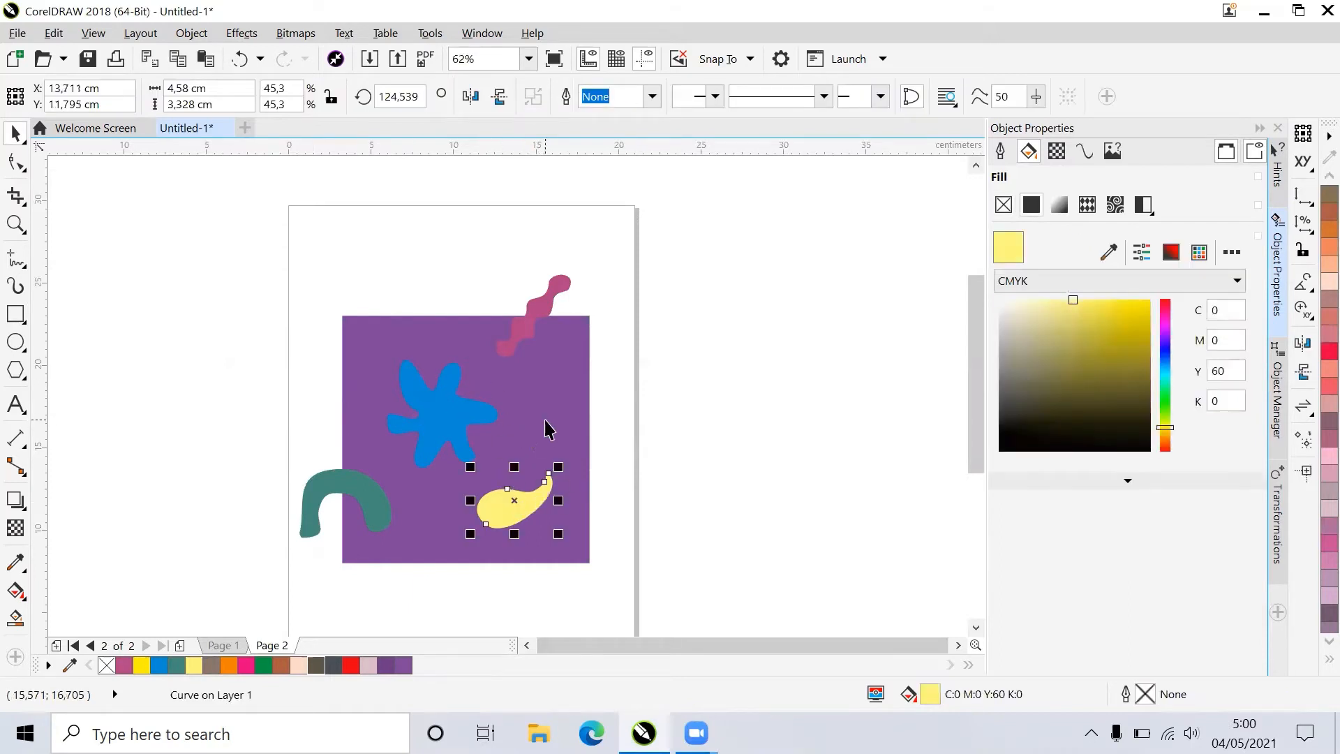
click(681, 411)
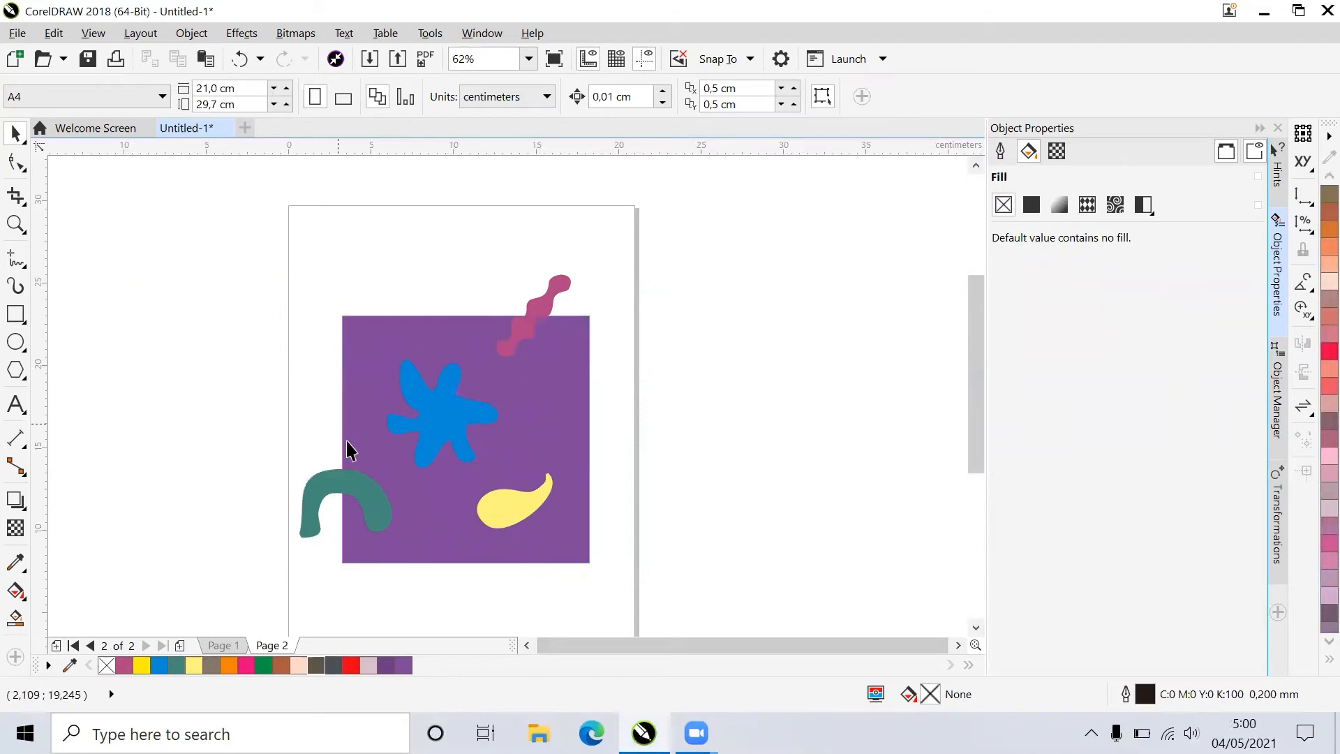
Make one copy of the pink wave at a relative position of X 0 cm, Y -15 cm.
click(528, 320)
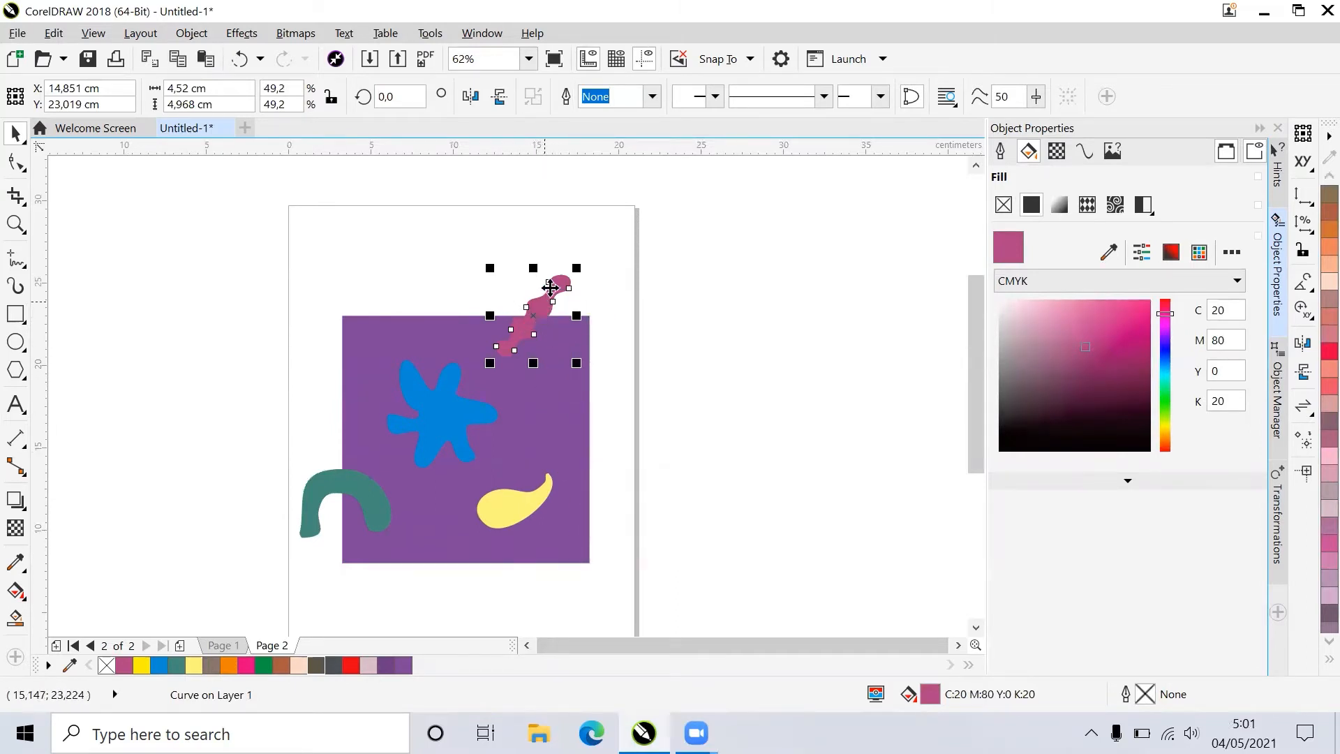
click(534, 258)
click(535, 301)
click(1278, 534)
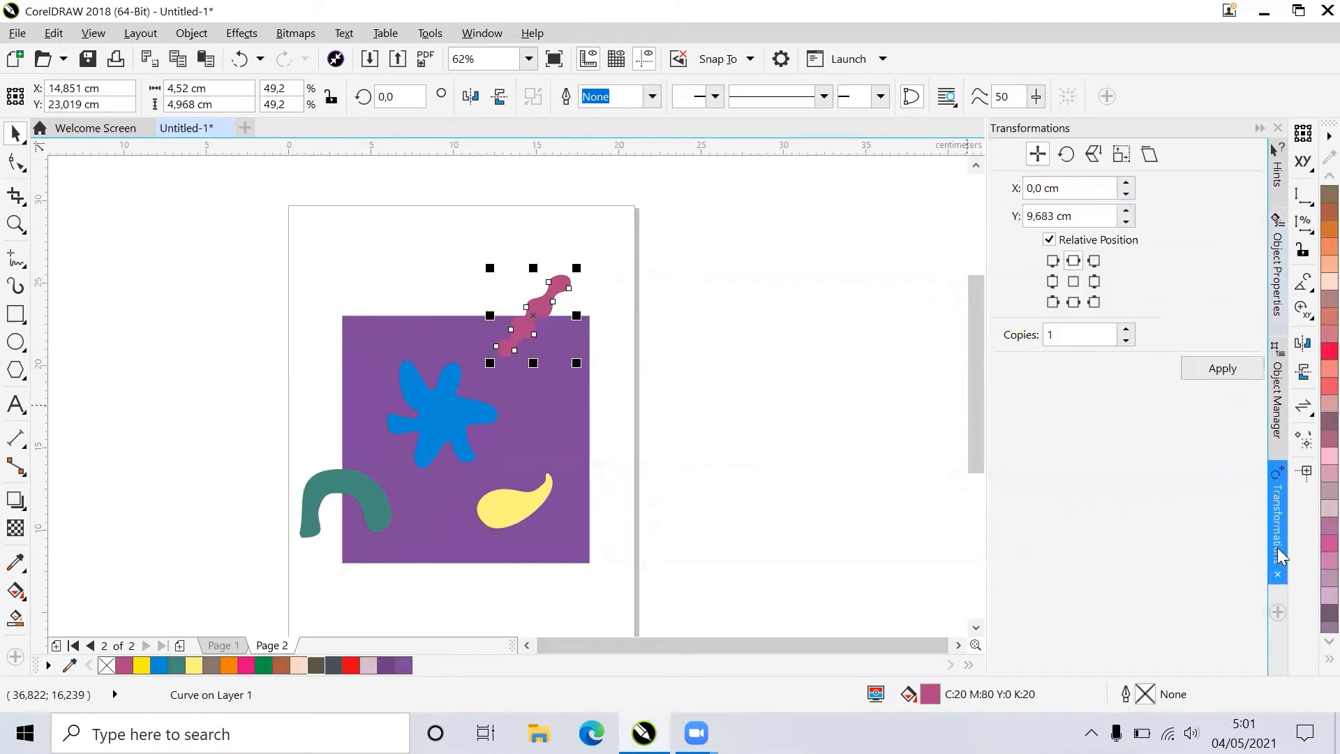
click(1074, 301)
drag(1078, 216, 1040, 222)
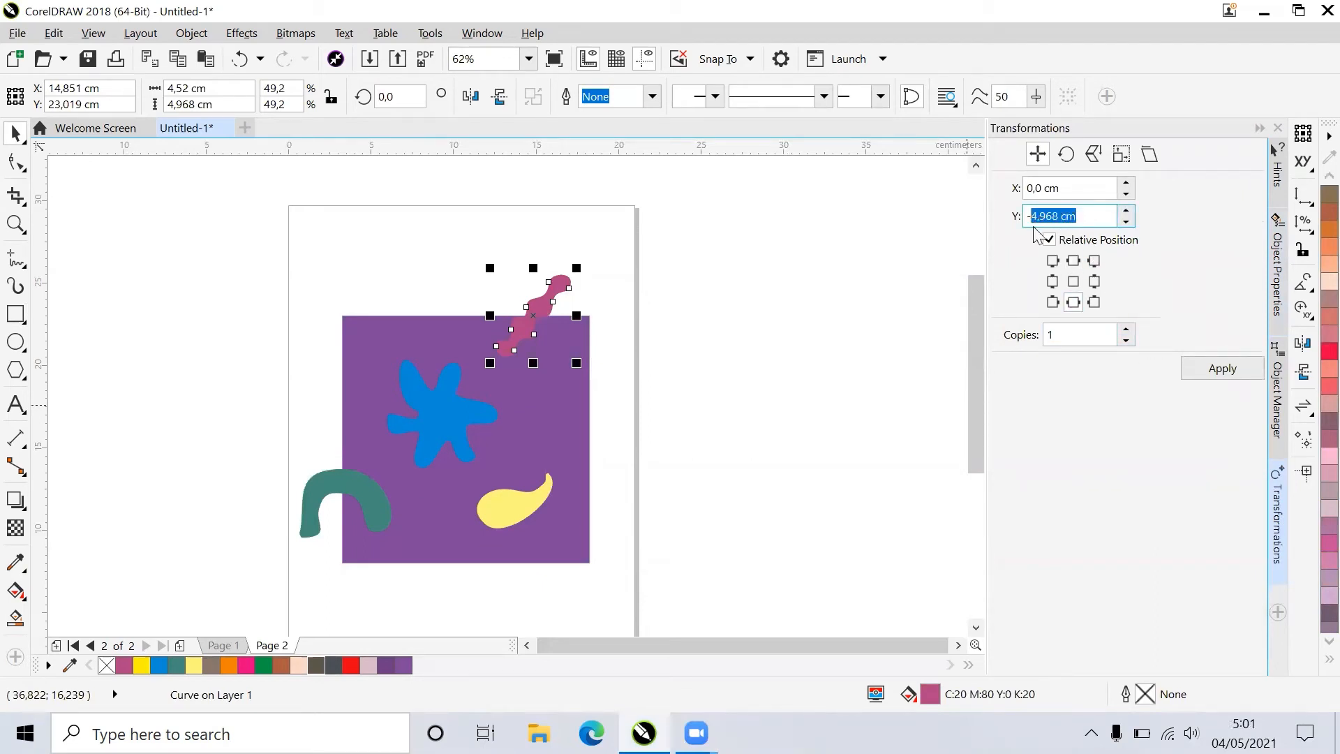
text(15)
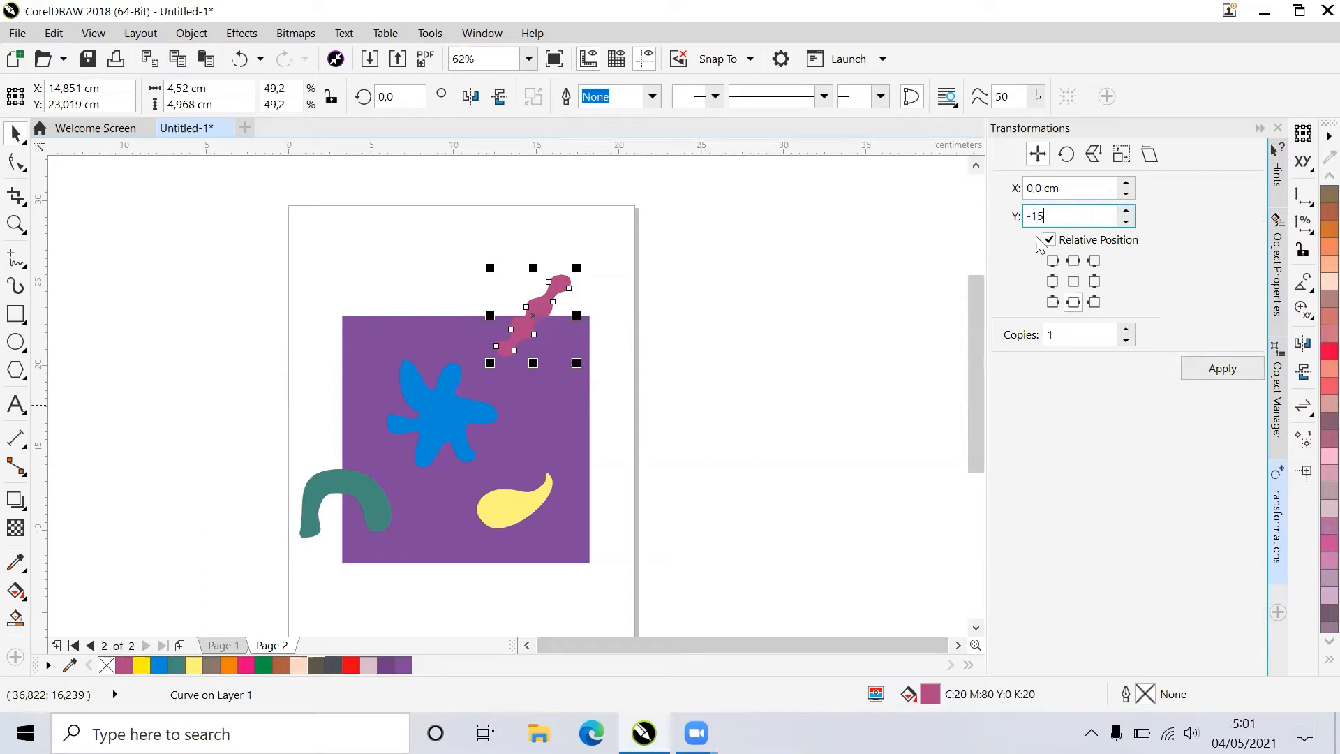
click(1223, 368)
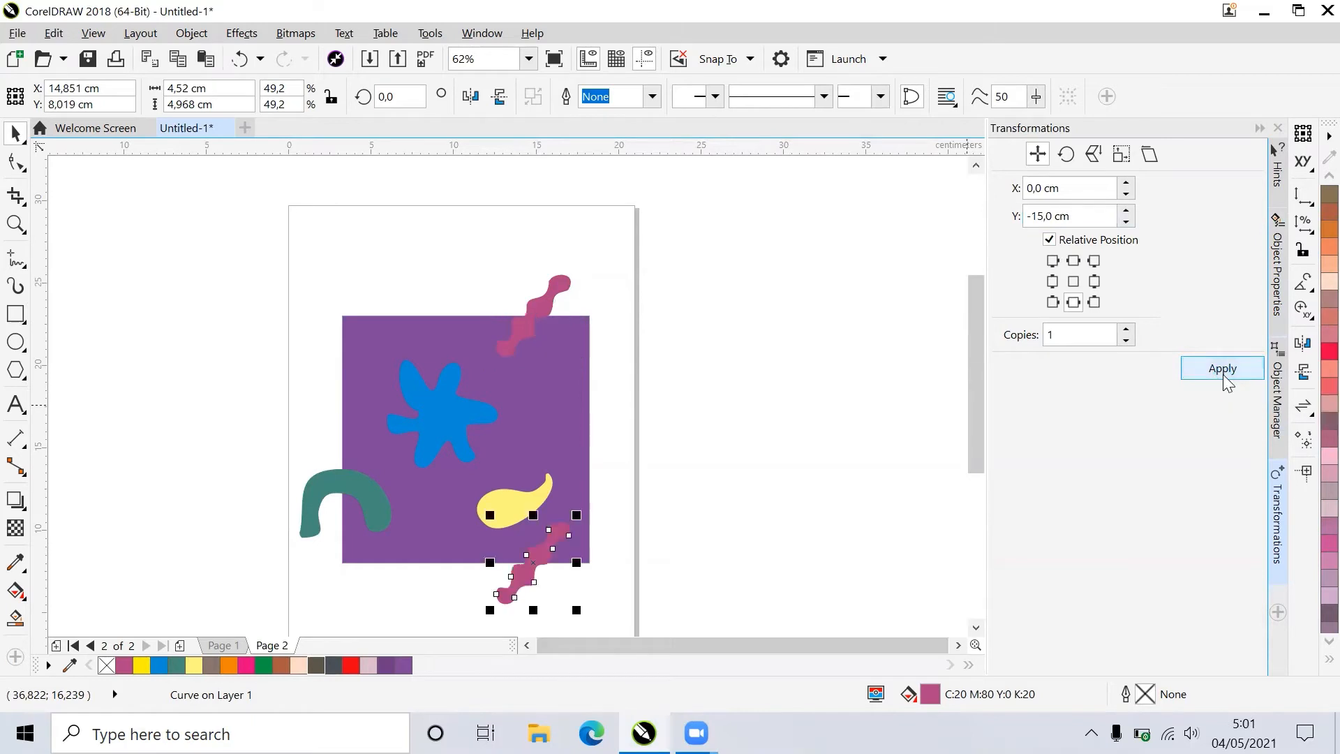
Move the yellow drop up, away from the copied pink wave at the square's bottom edge.
click(668, 532)
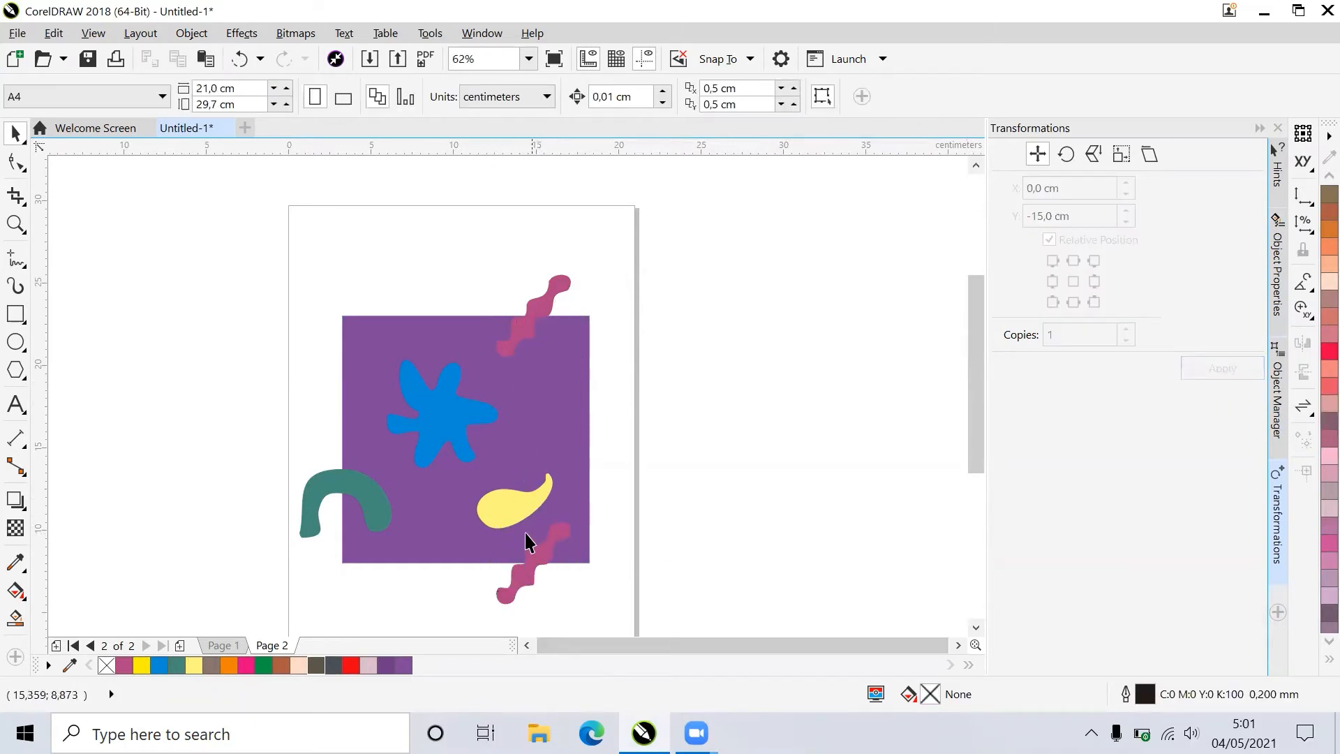
click(514, 509)
drag(515, 509, 522, 473)
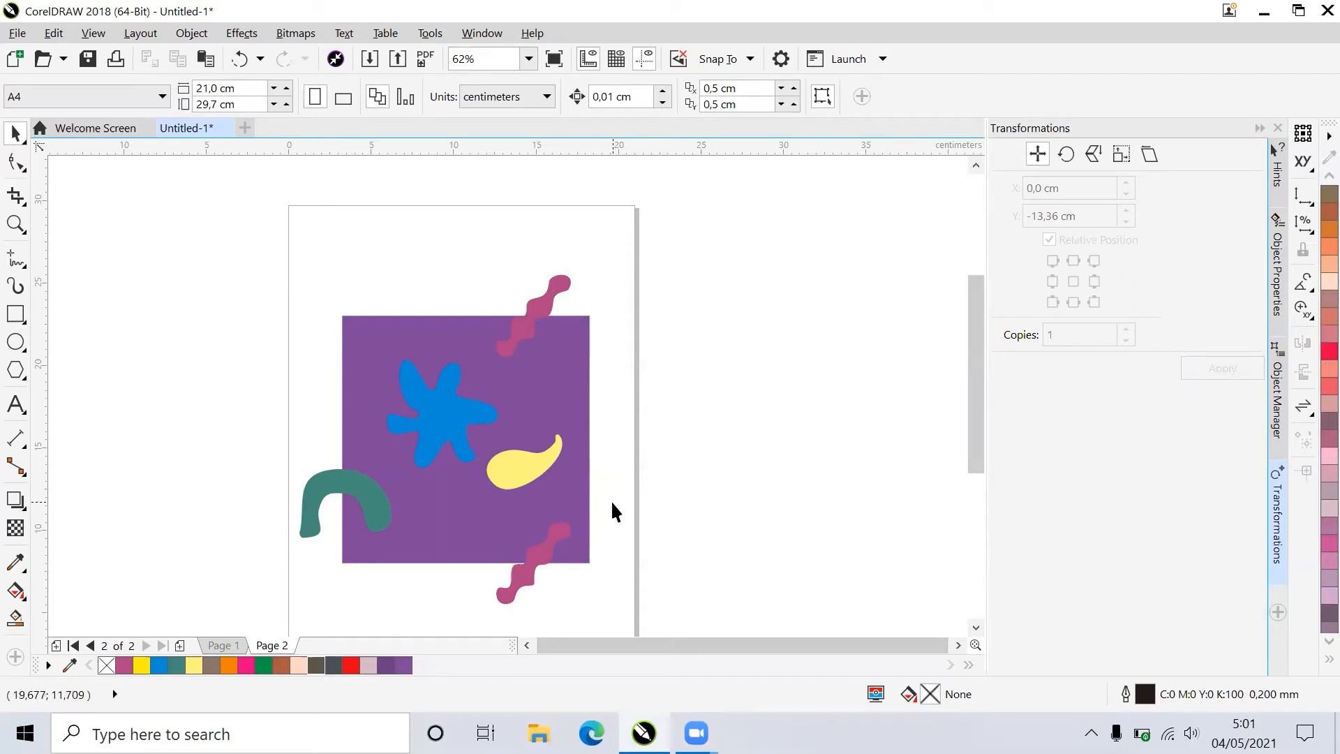
Make one copy of the green arch at relative X 15 cm, Y 0 cm and move the copy up along the square's right edge.
click(337, 484)
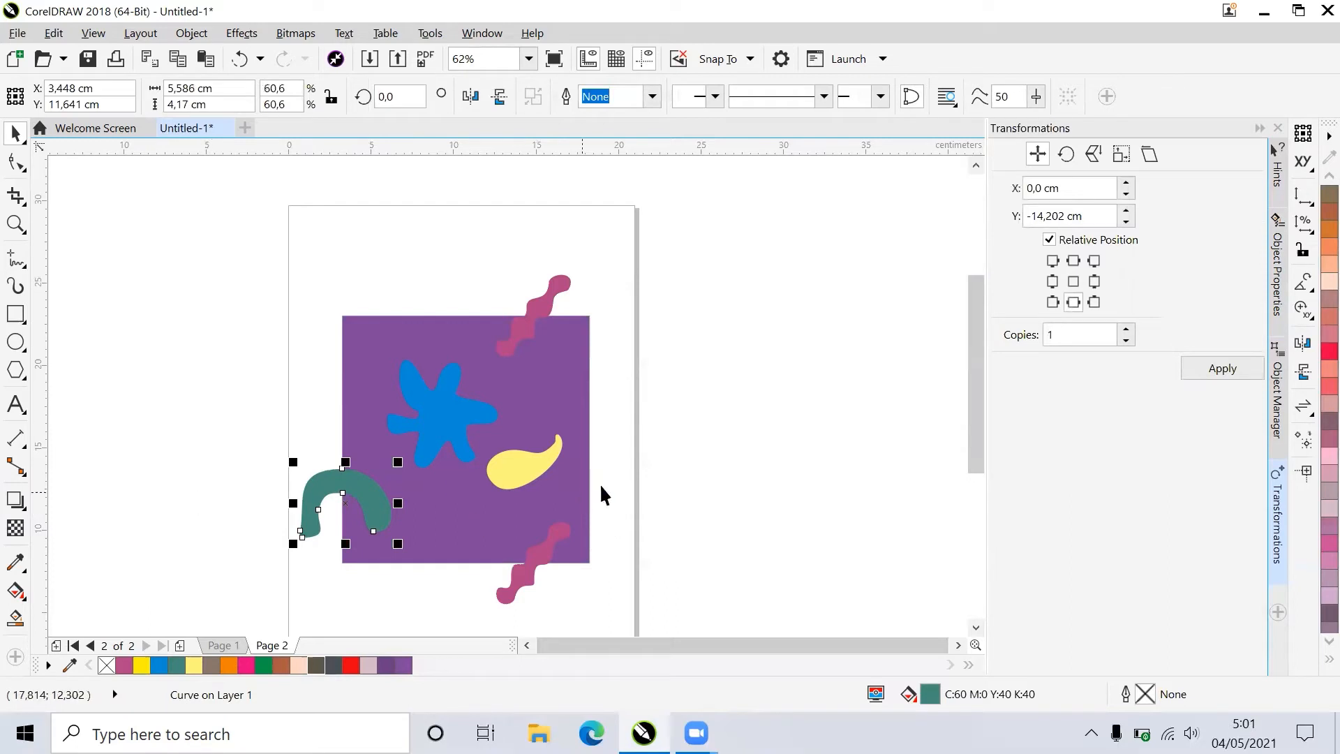
click(1094, 282)
double_click(1092, 189)
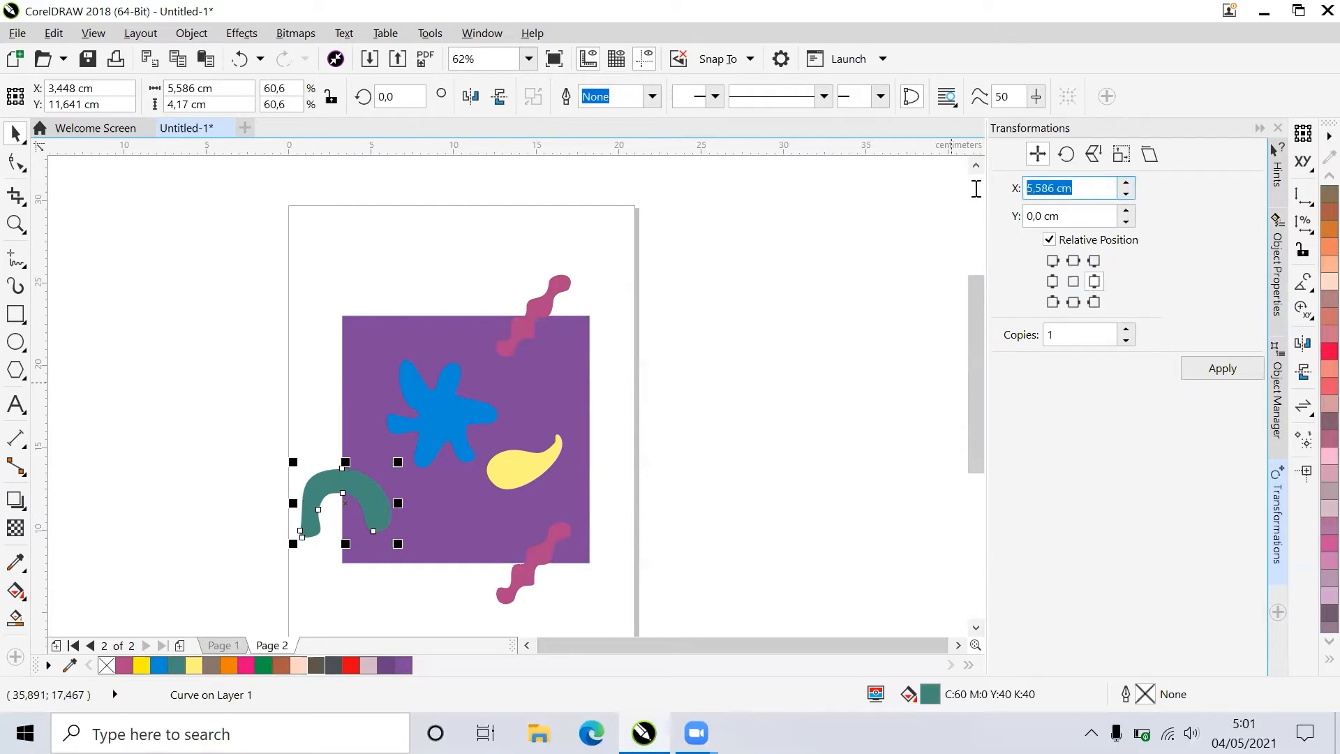
text(1)
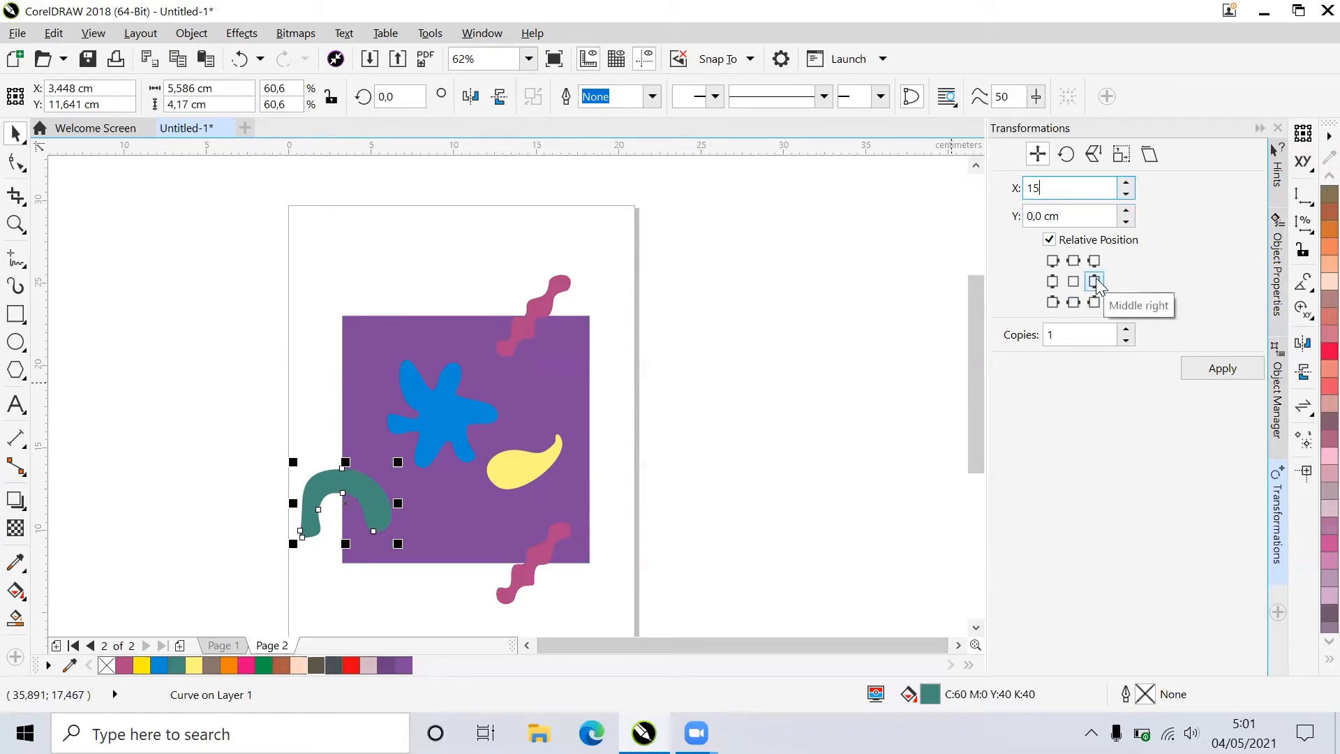
text(5)
click(1211, 371)
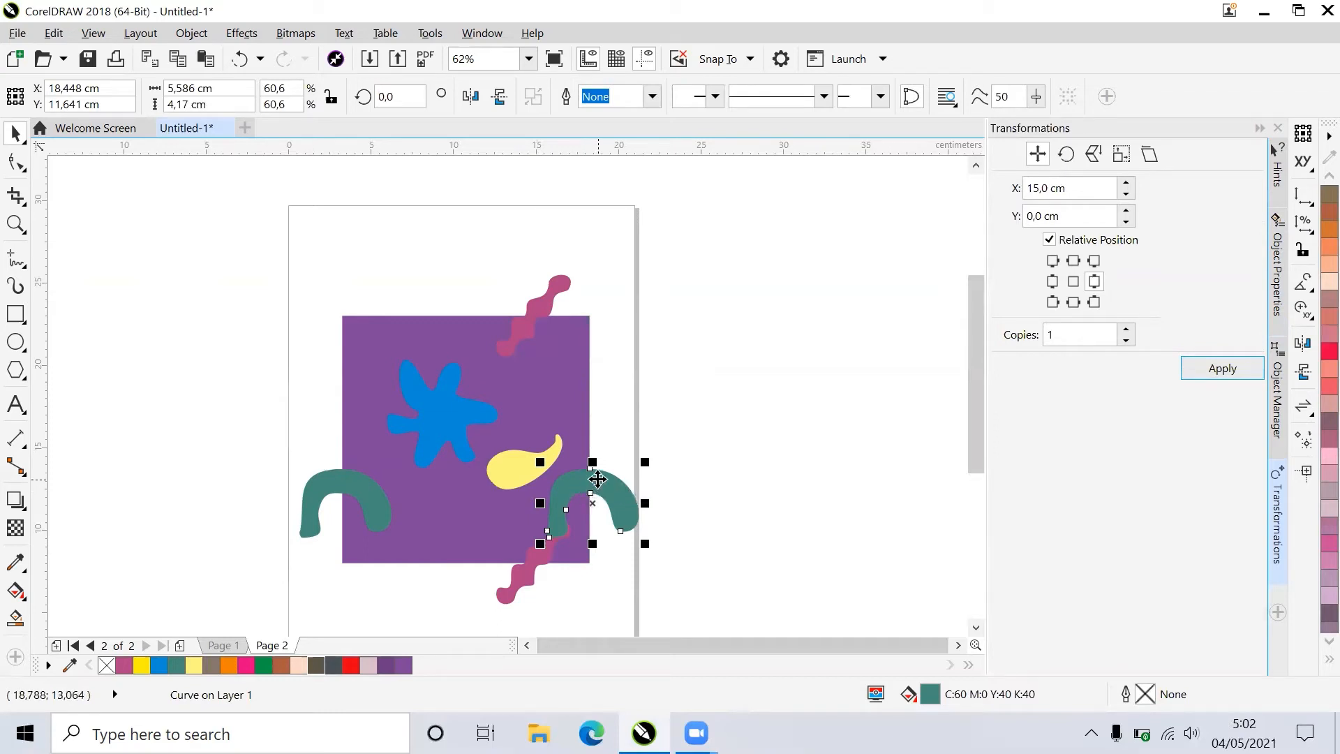
drag(597, 479, 599, 355)
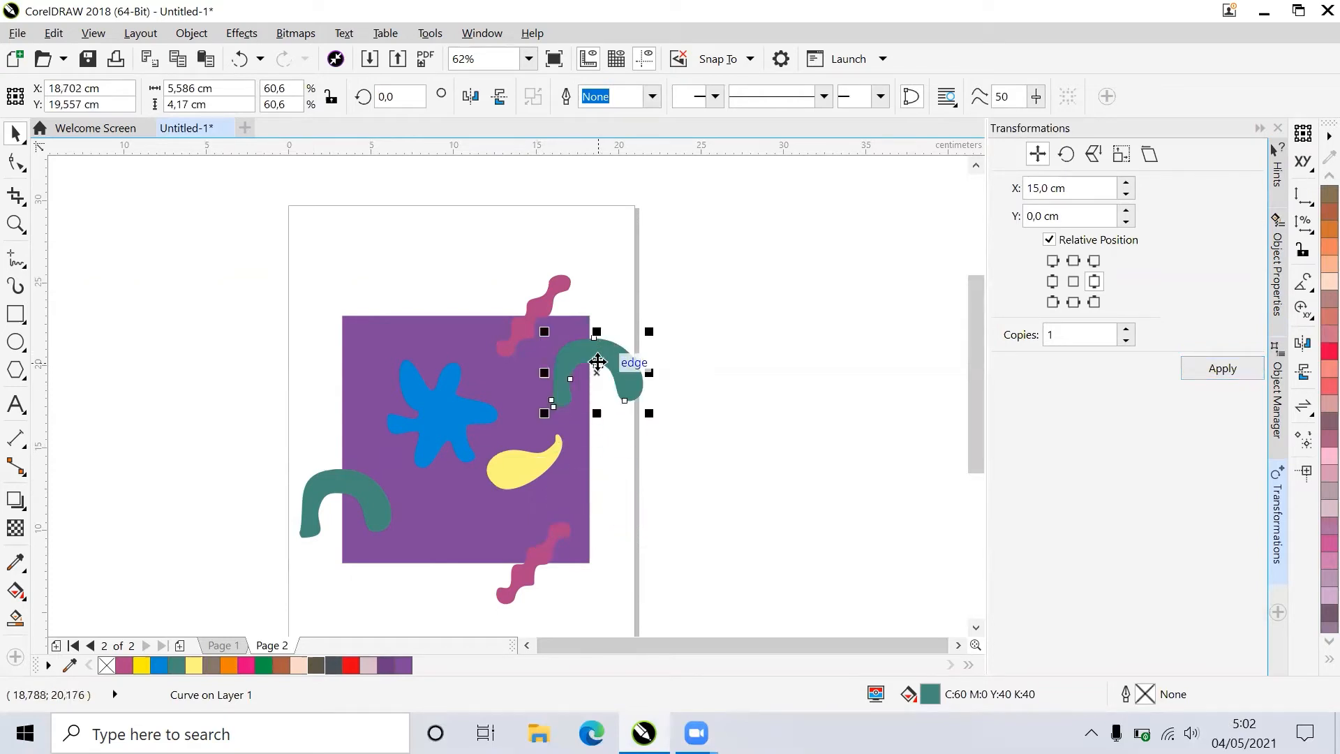
Undo the copied green arch's freehand move and make one copy of it at relative X 0 cm, Y 7.5 cm.
key(ctrl+z)
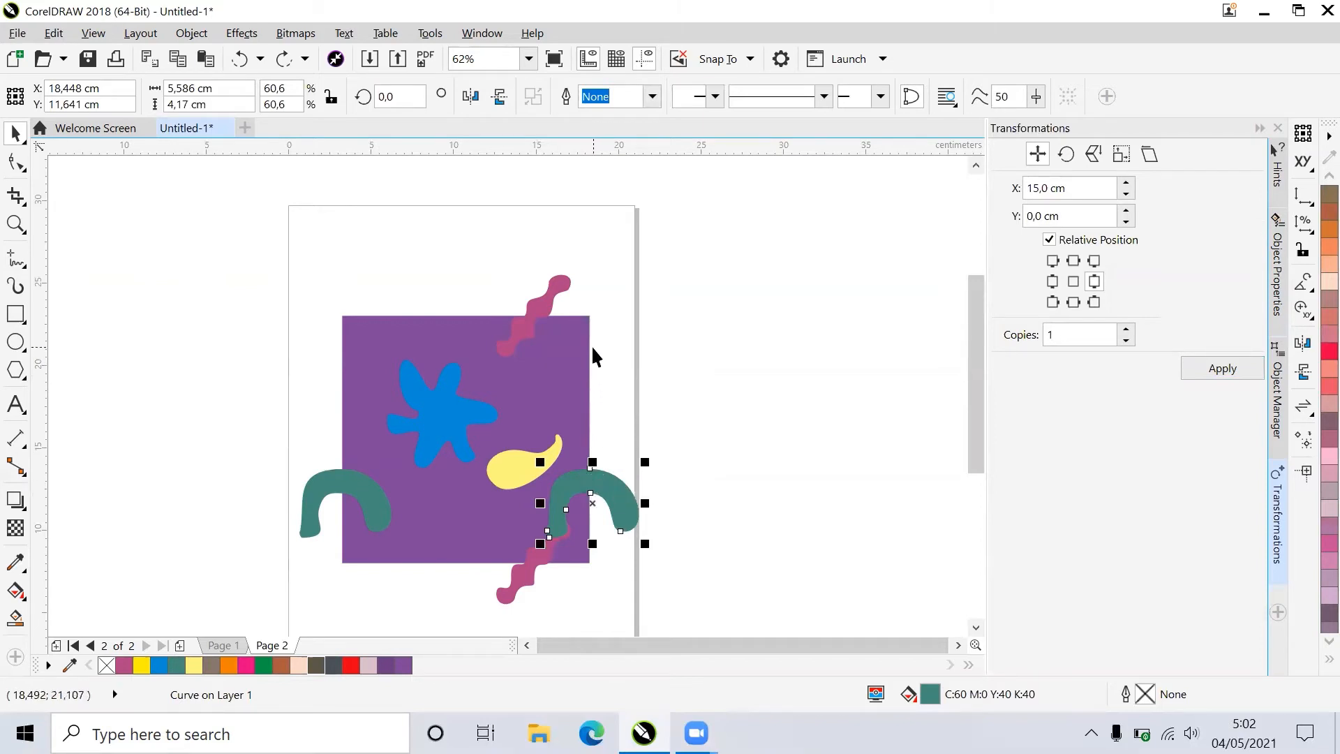
click(1073, 262)
click(1073, 264)
drag(1078, 219, 985, 224)
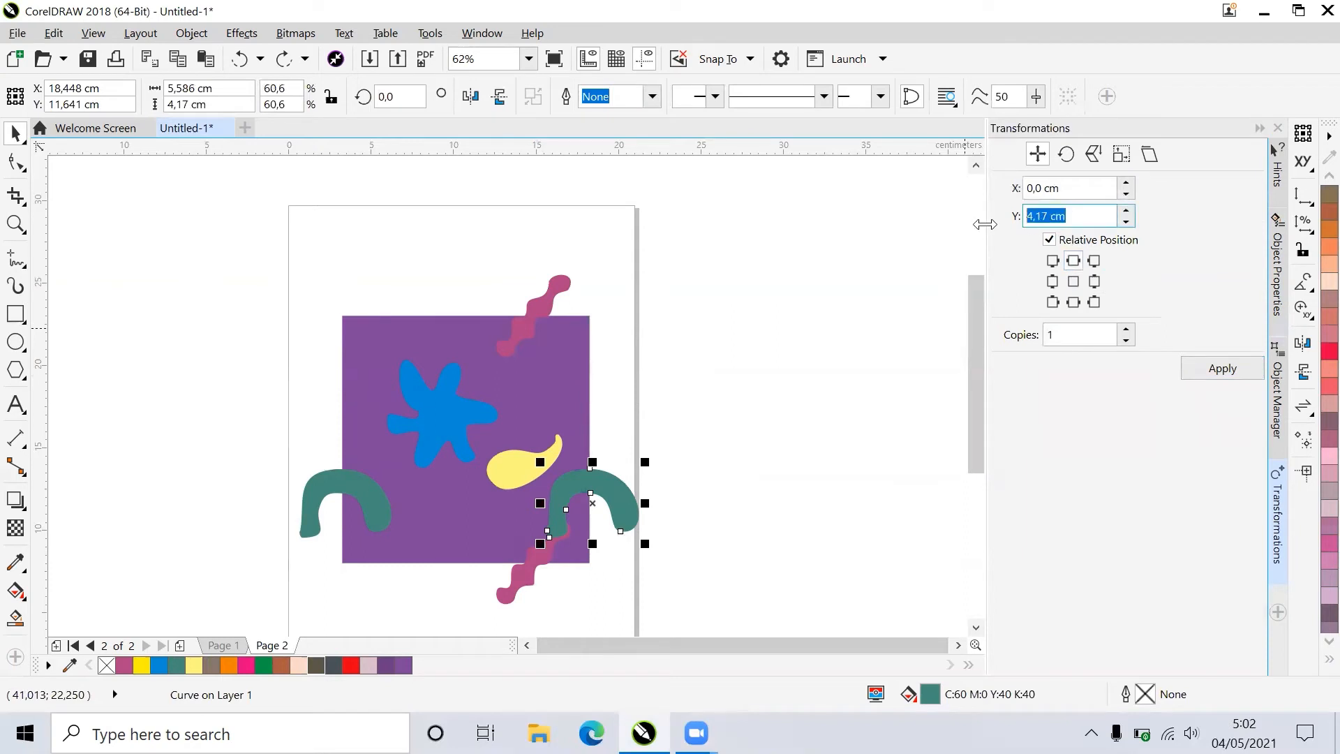
text(7,5)
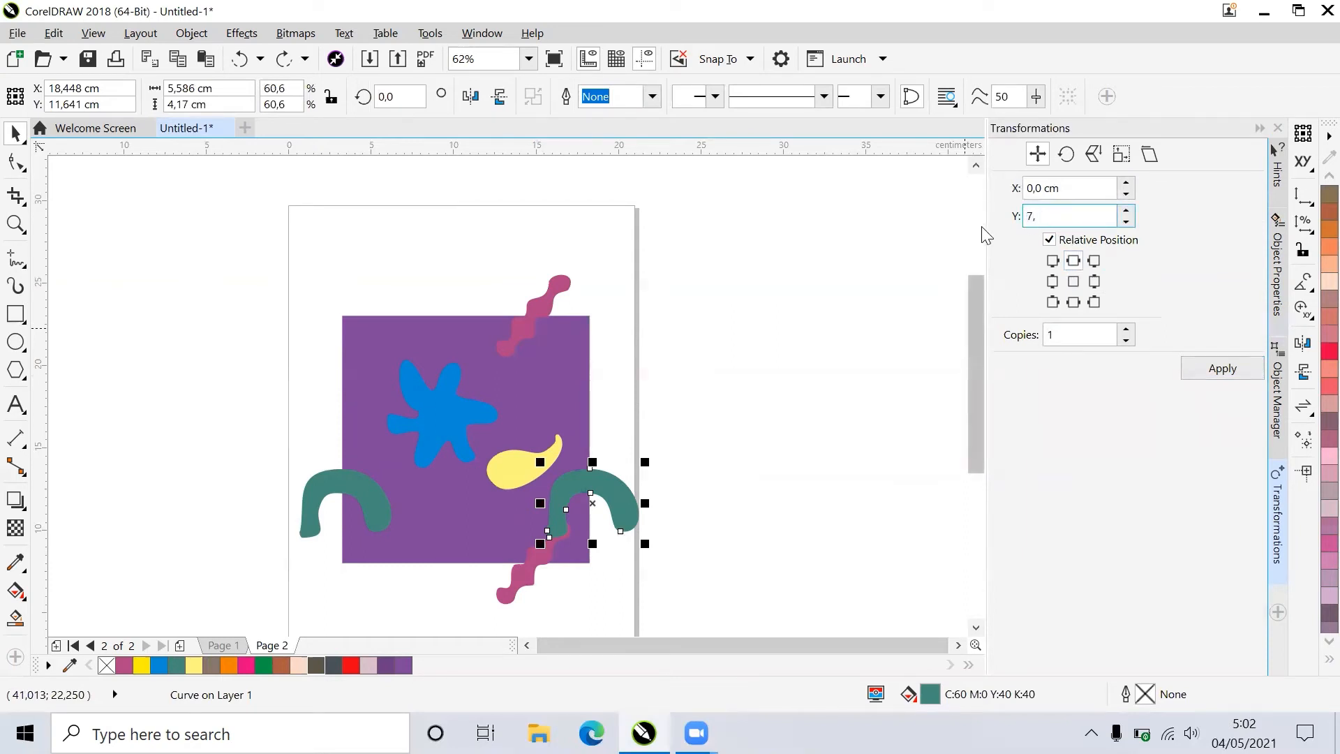
click(1195, 370)
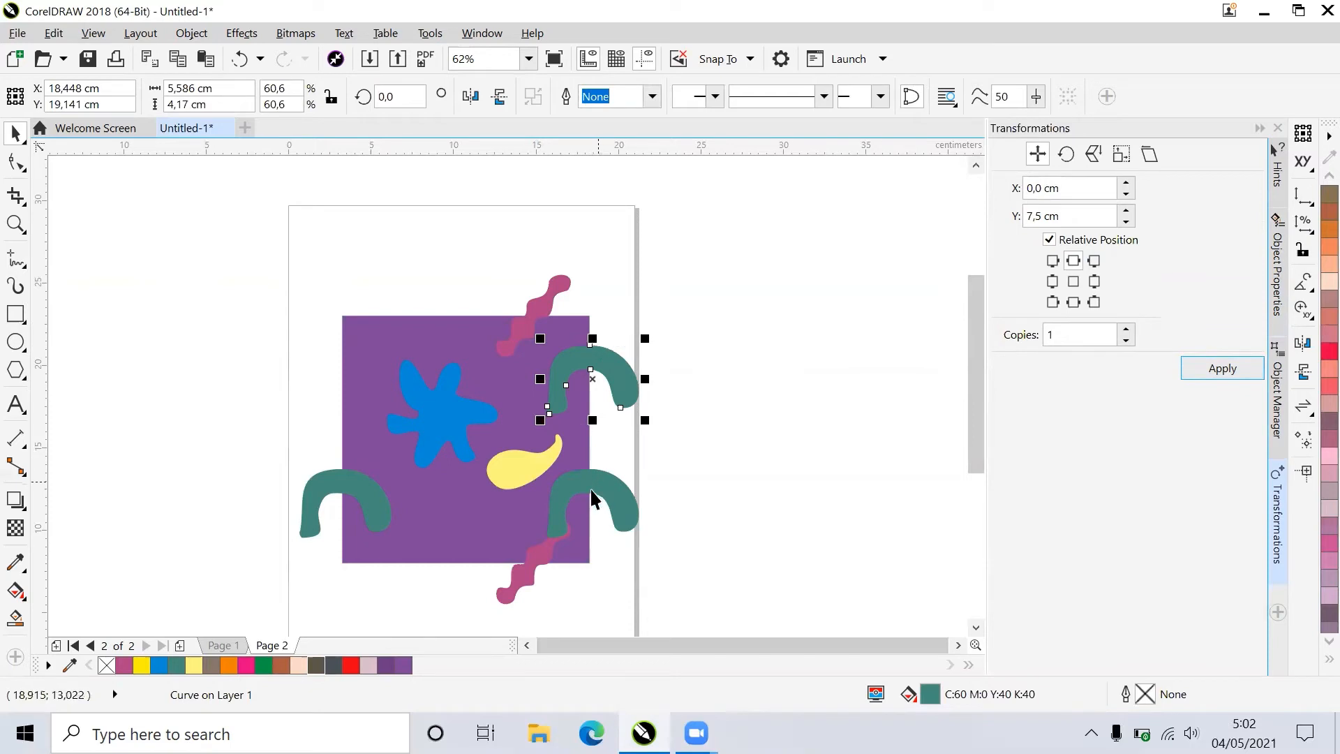
Try one copy of the lower green arch on the square's right edge at relative X 0 cm, Y -7.5 cm, and delete that copy.
scroll(975, 379, down, 3)
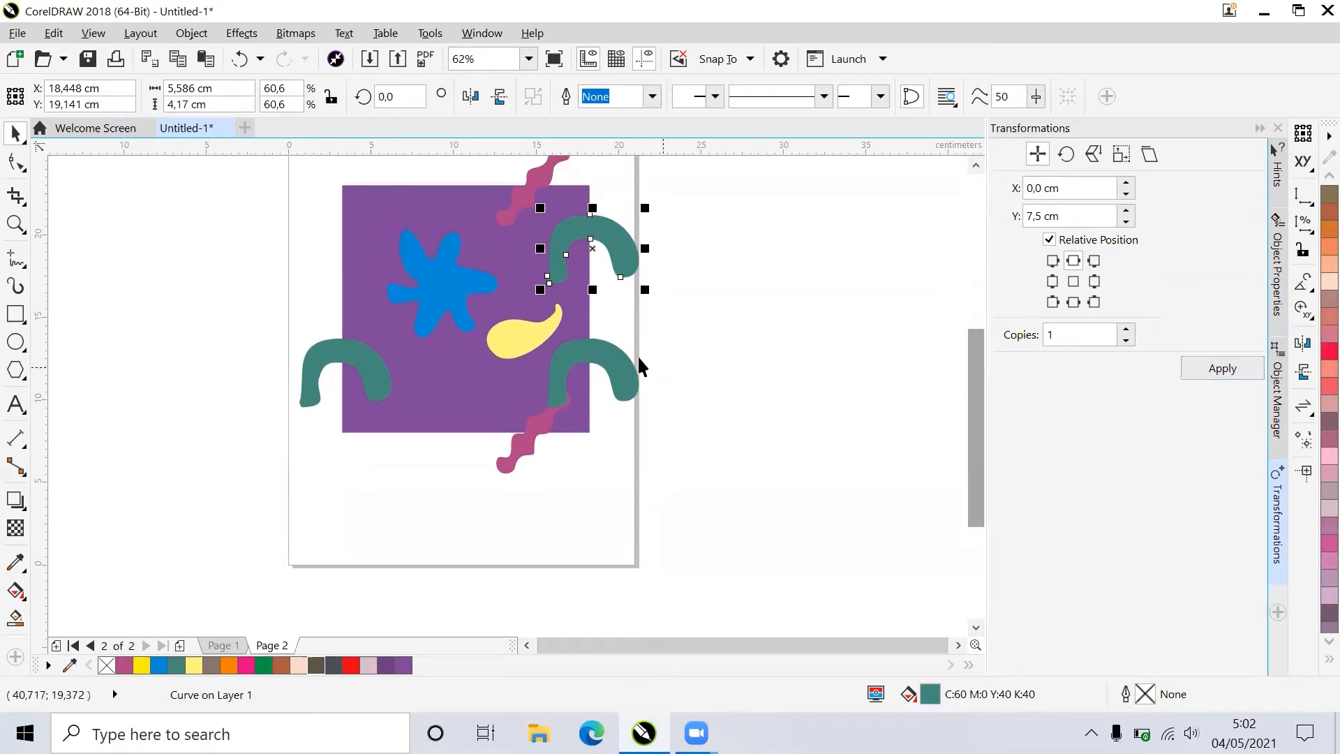
click(582, 355)
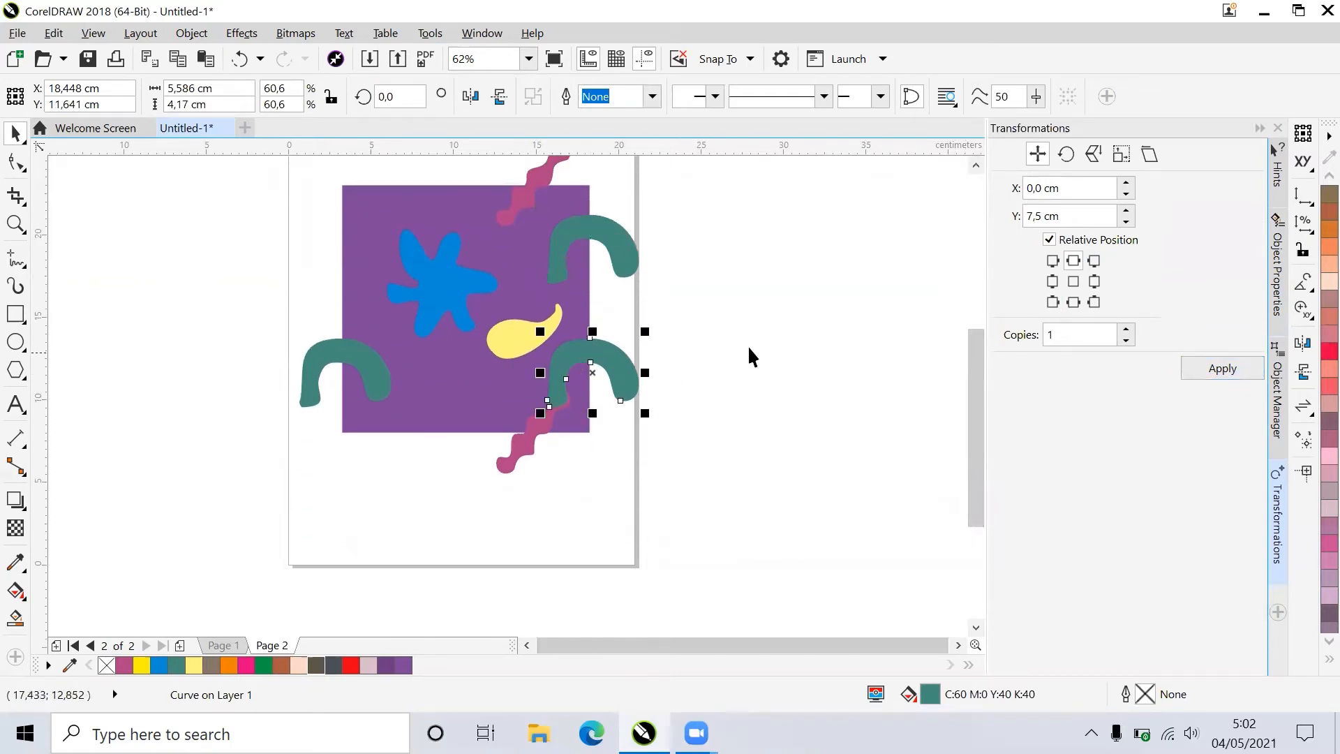
click(1074, 302)
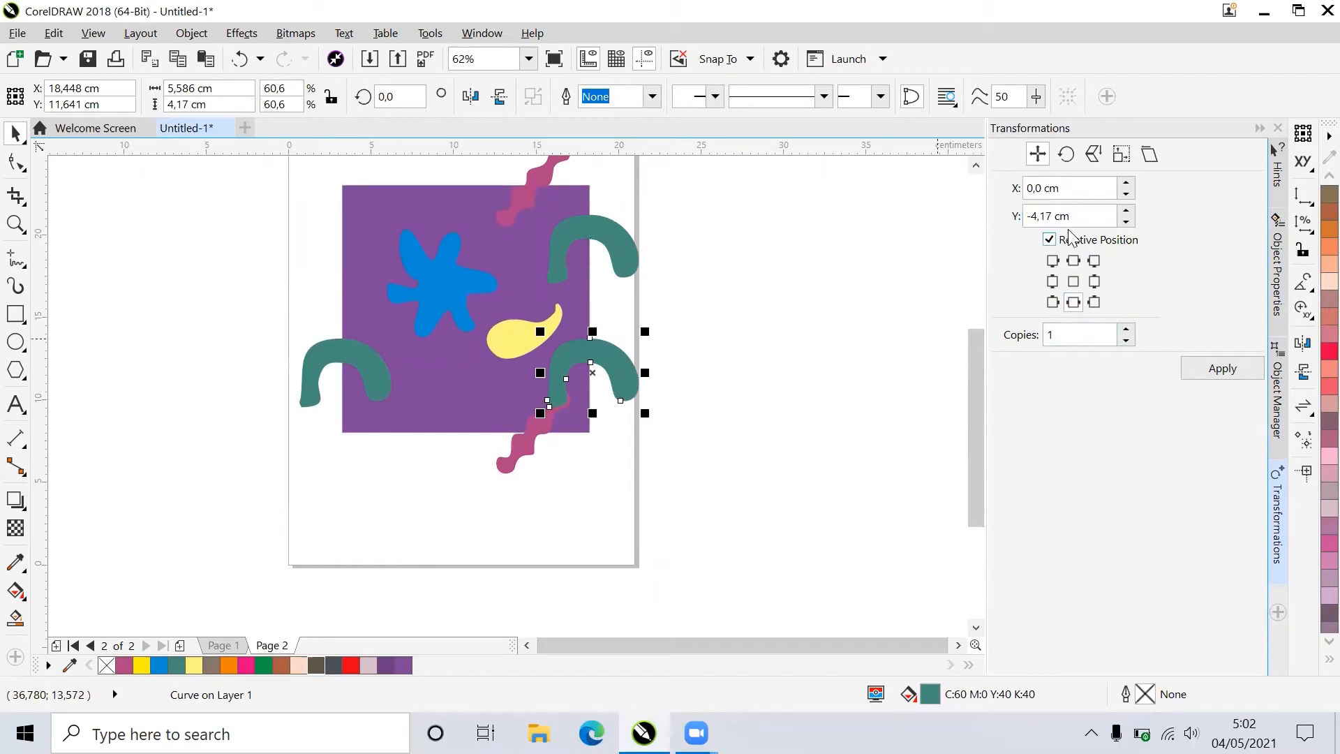
drag(1058, 217, 1007, 227)
text(-7,5 )
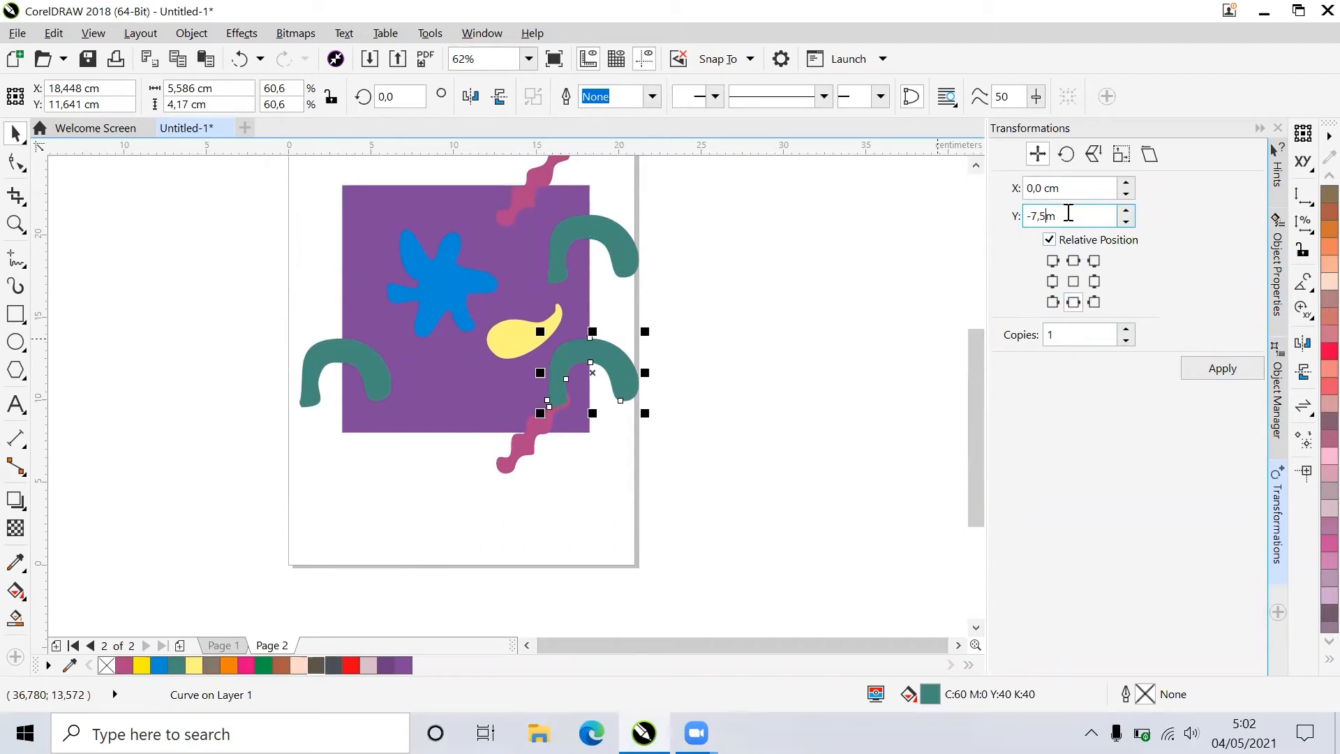
text(c)
click(1224, 368)
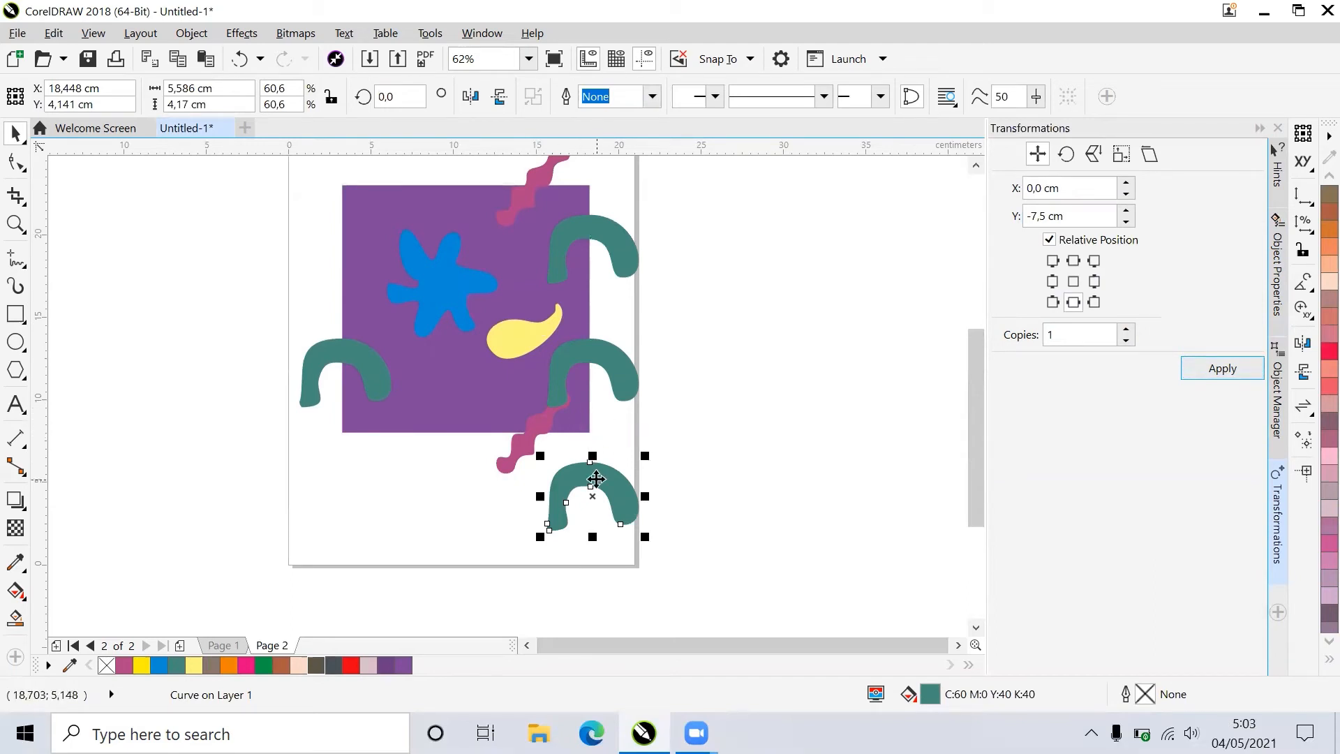
key(Delete)
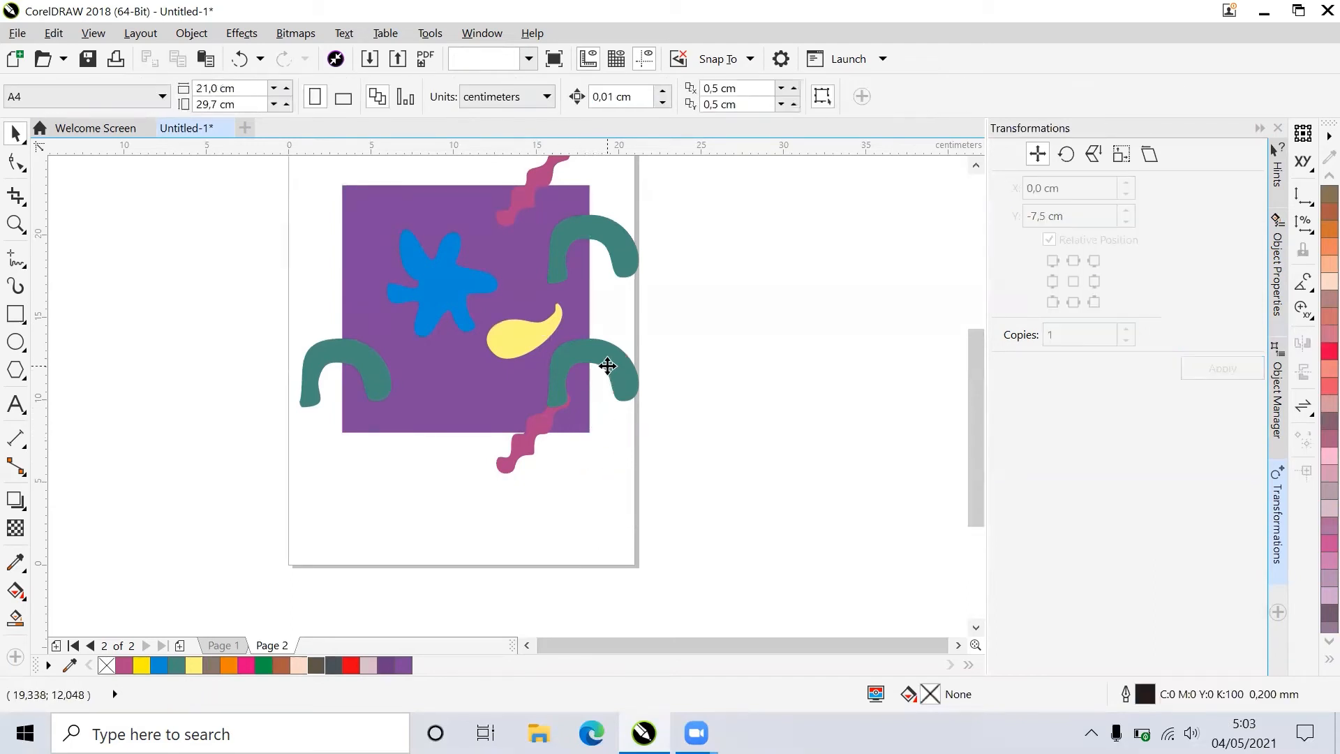
Delete the green arch on the square's right edge that is level with the original arch.
click(604, 366)
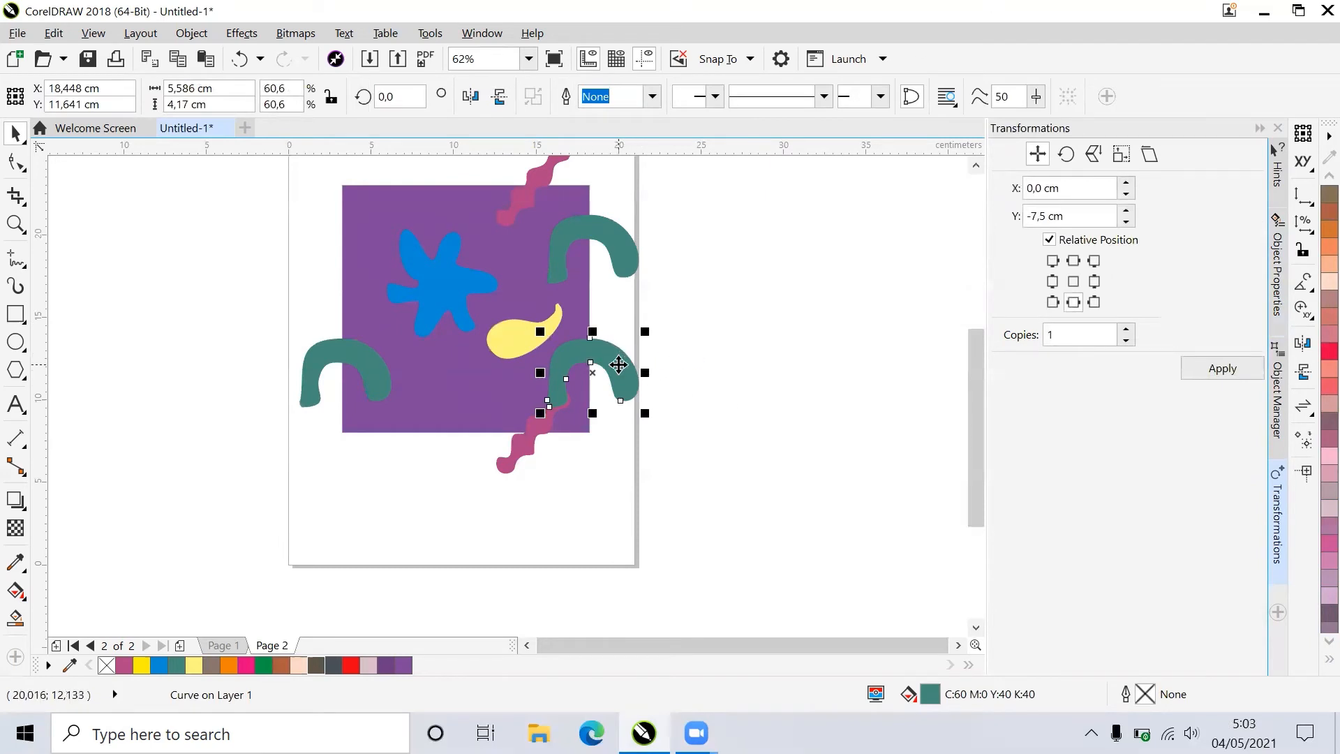
key(Delete)
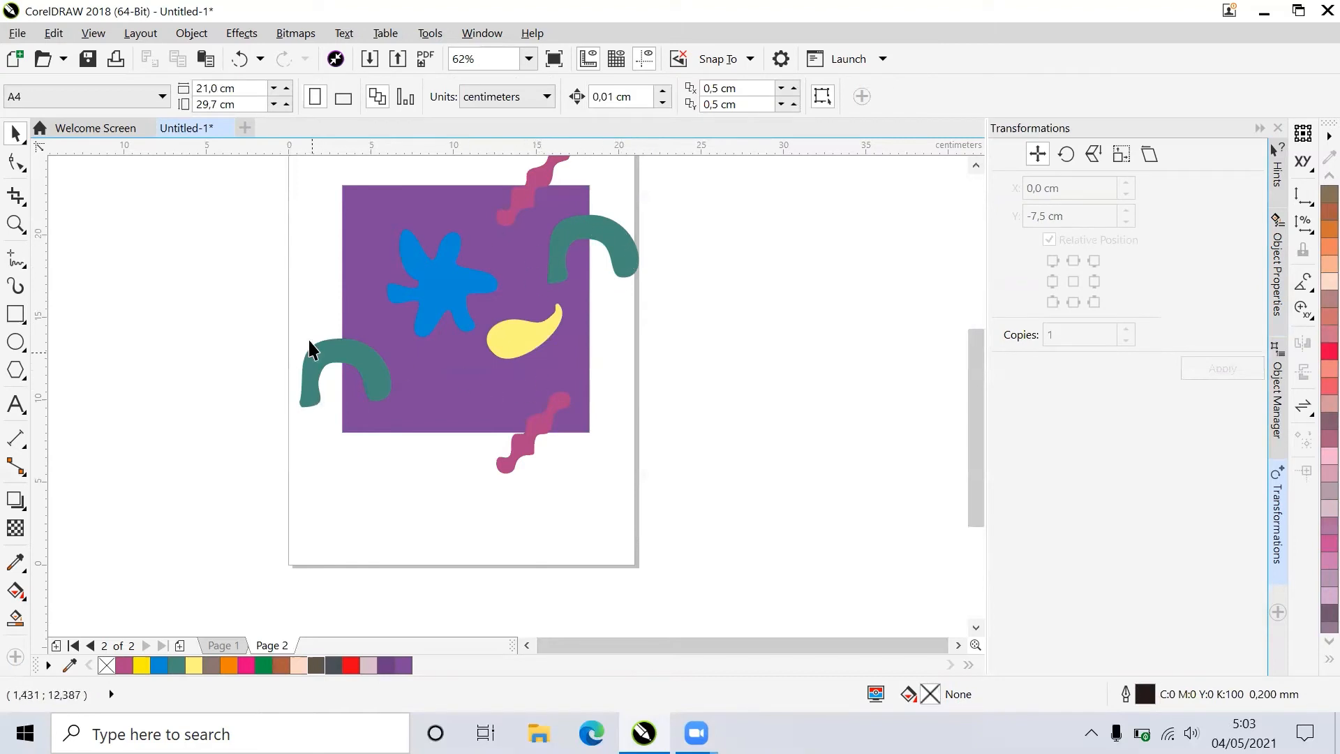
Place a copy of the yellow drop over the square's upper-left corner, enlarged to about 5.8 by 4.3 cm.
click(976, 165)
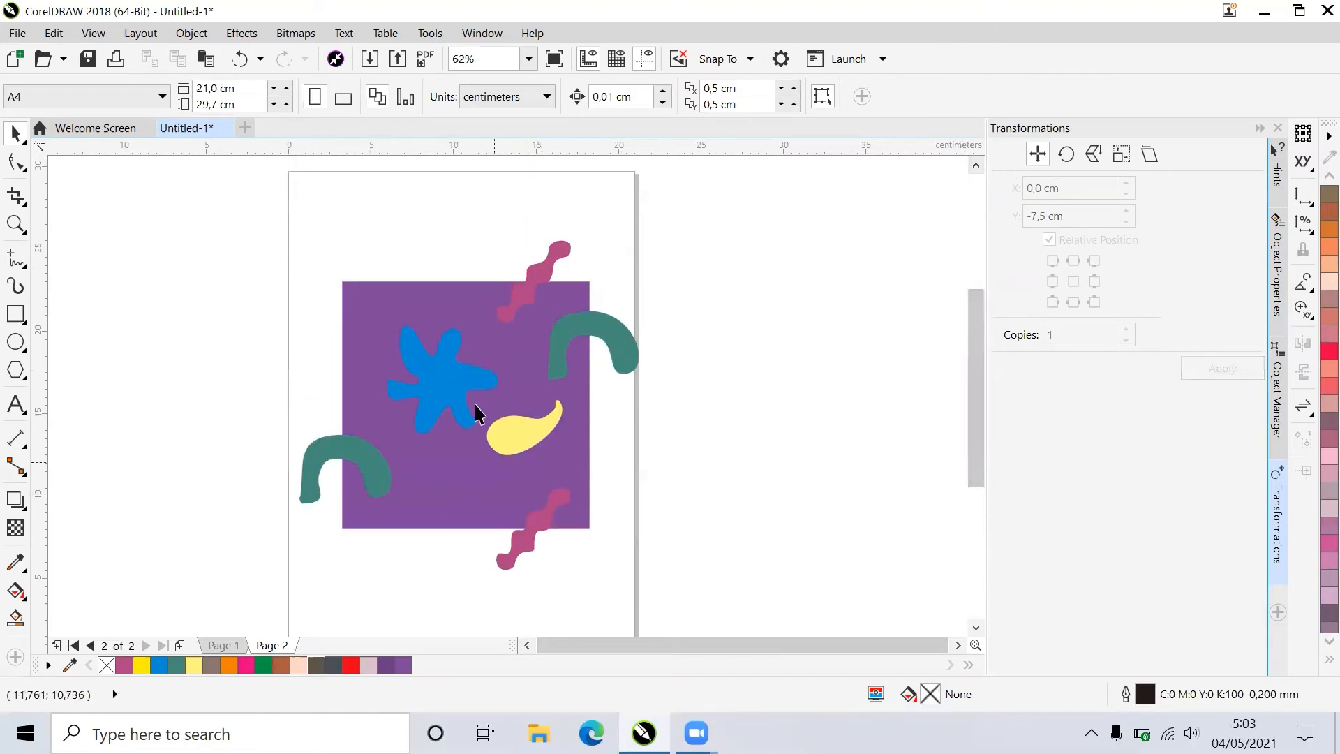
click(521, 424)
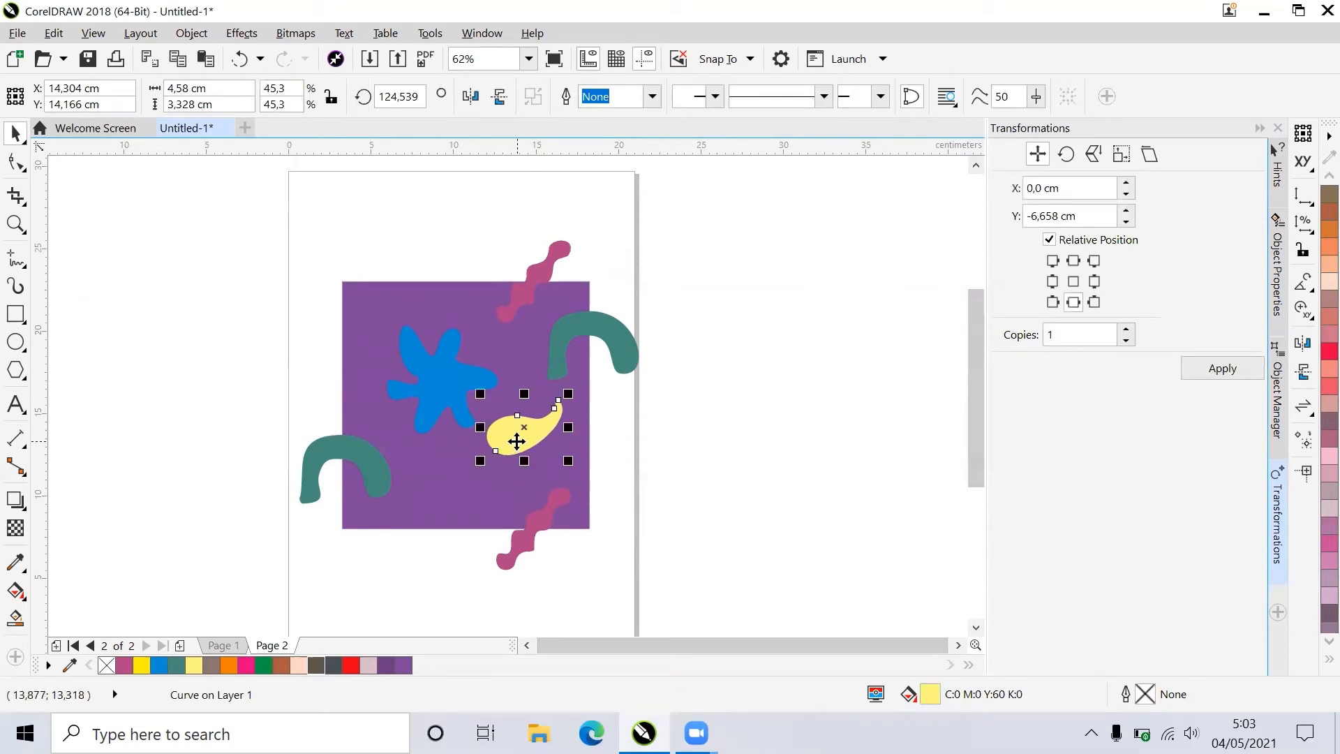
drag(517, 441, 395, 314)
right_click(346, 336)
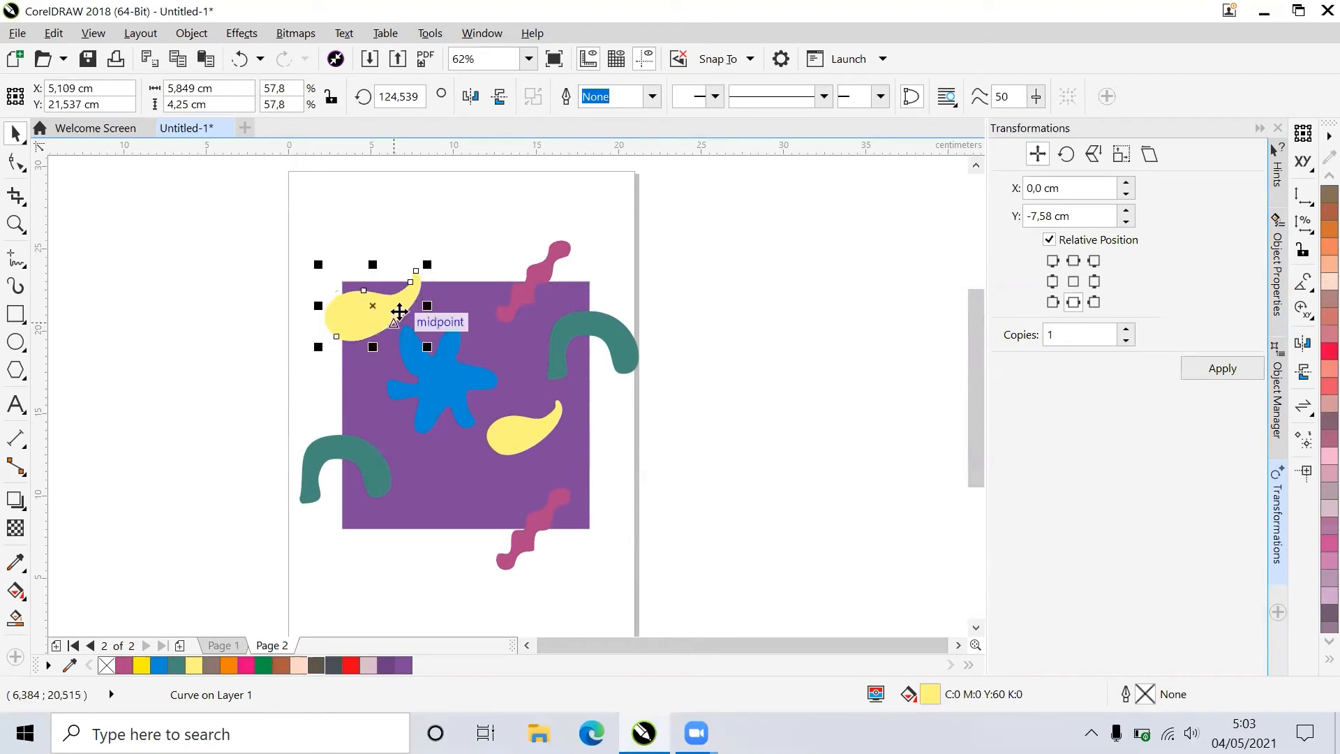
click(272, 353)
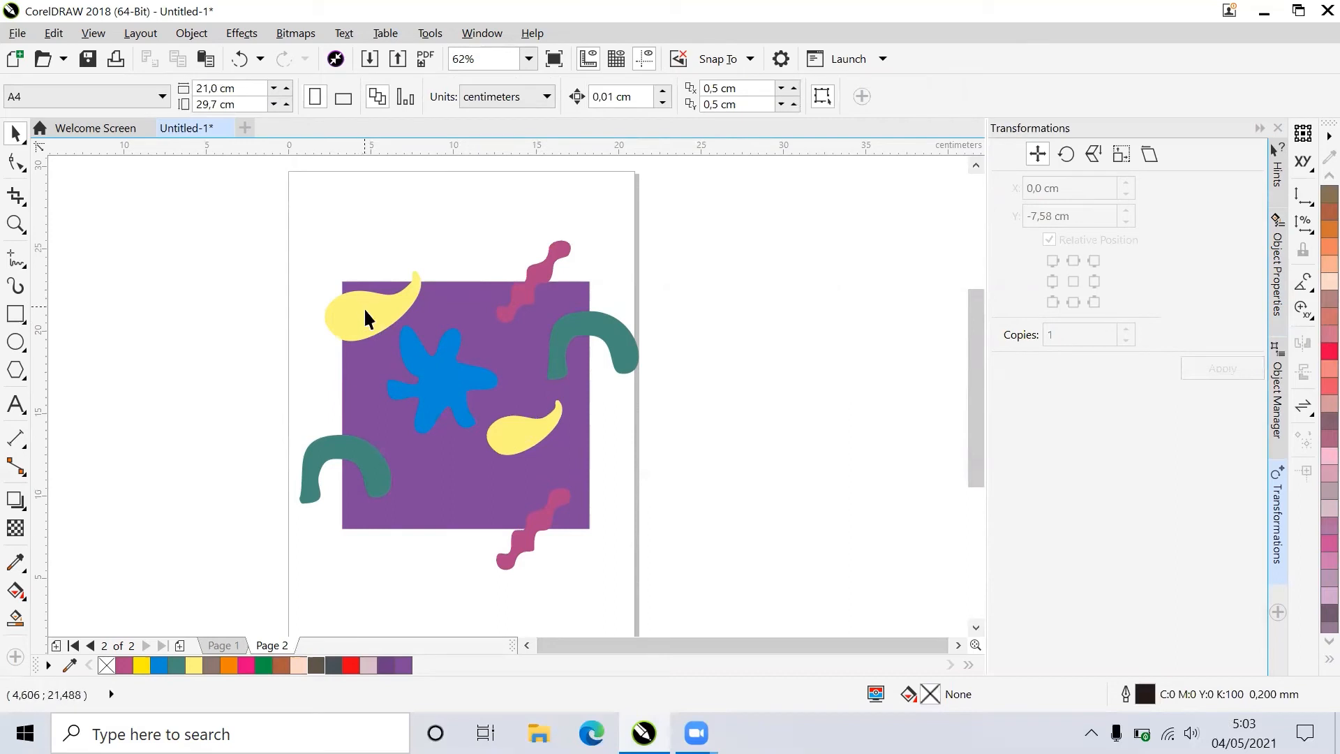
Try one copy of the enlarged yellow drop at relative X 0 cm, Y -7.5 cm, and undo it.
click(370, 314)
click(1073, 302)
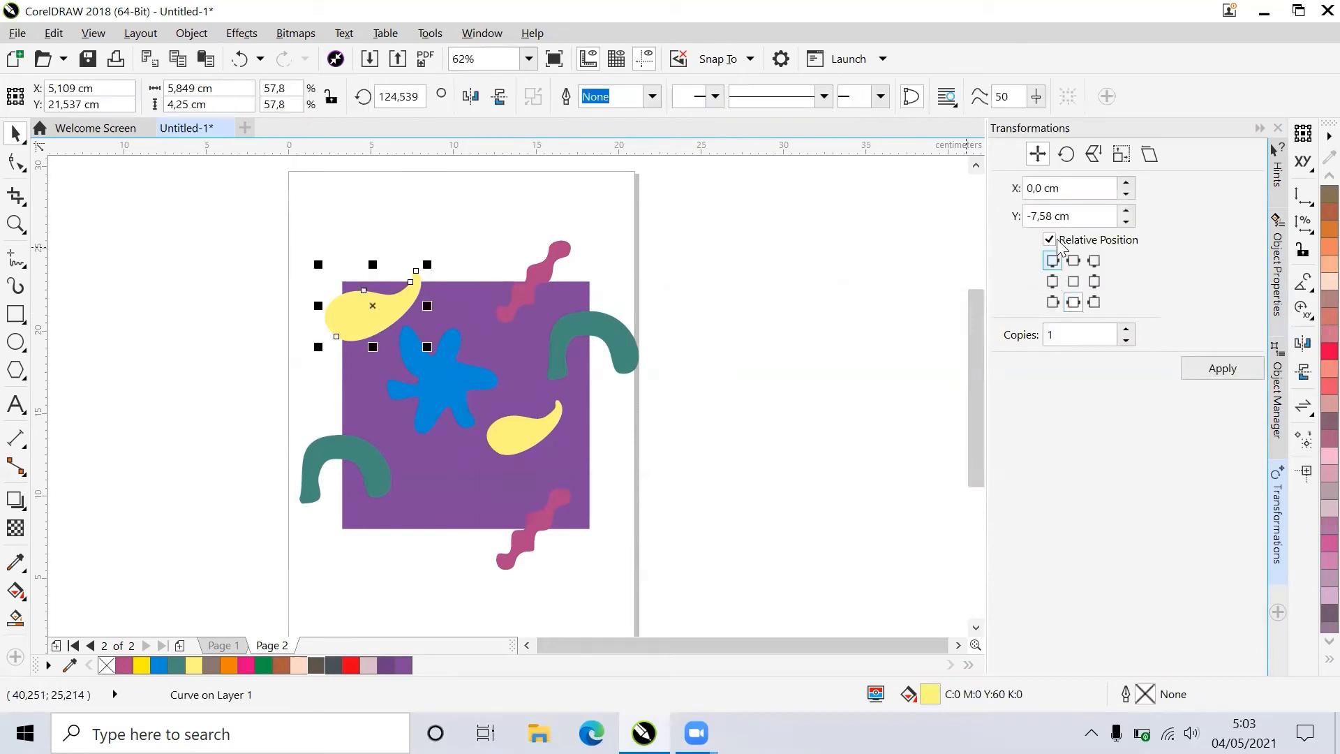
drag(1082, 217, 949, 229)
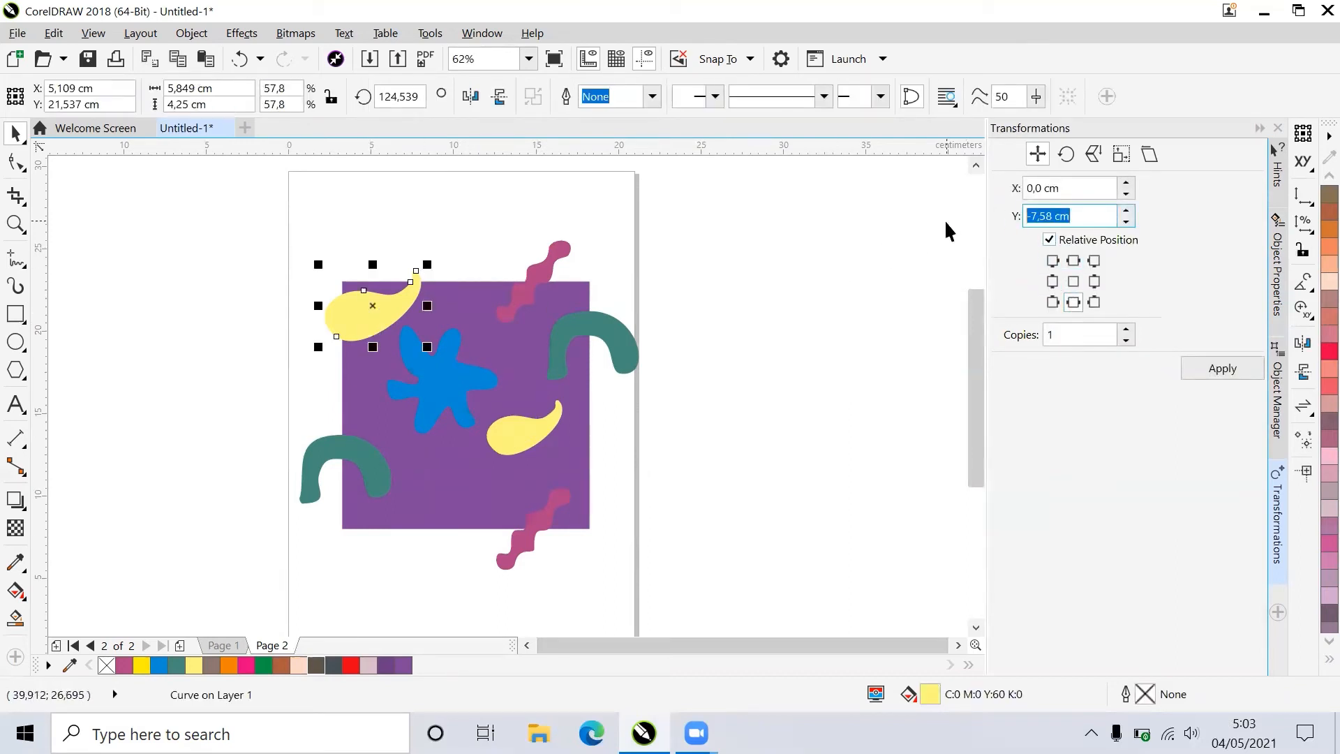
text(7,5)
click(1222, 368)
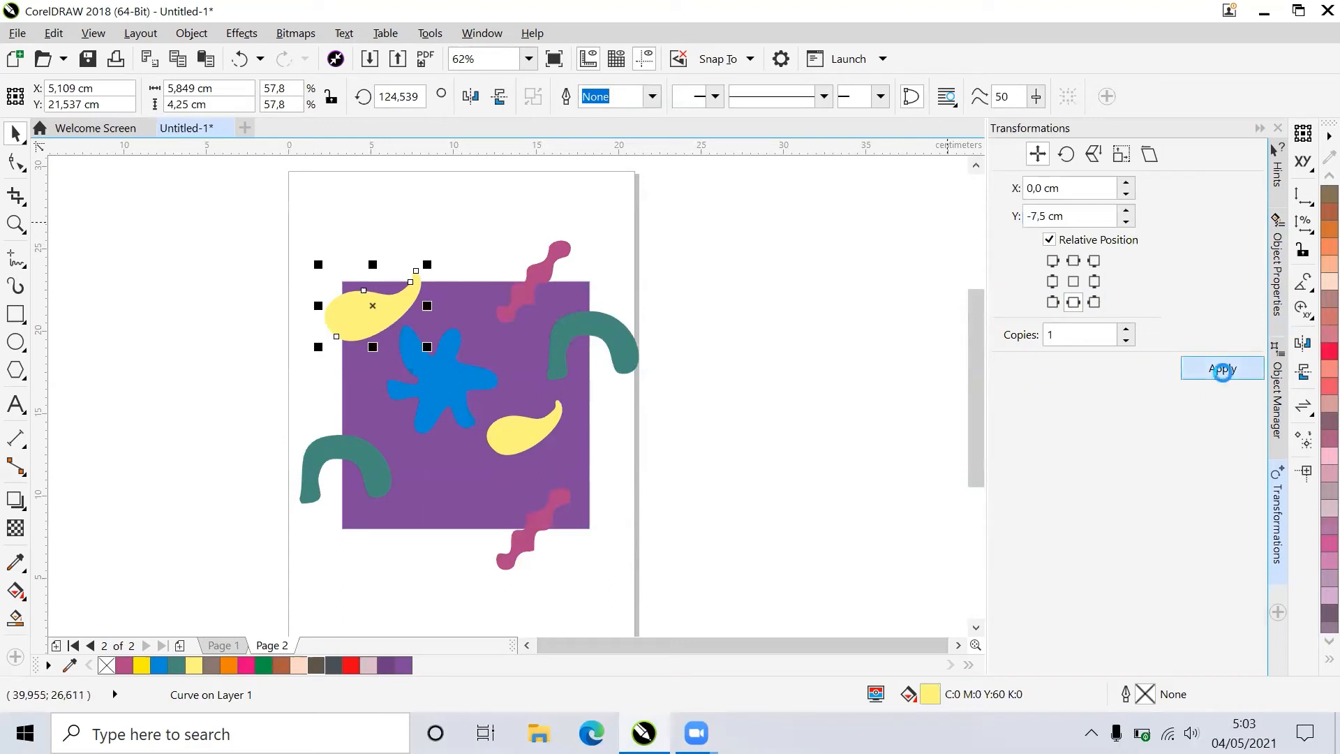
drag(1074, 216, 1033, 219)
key(ctrl+z)
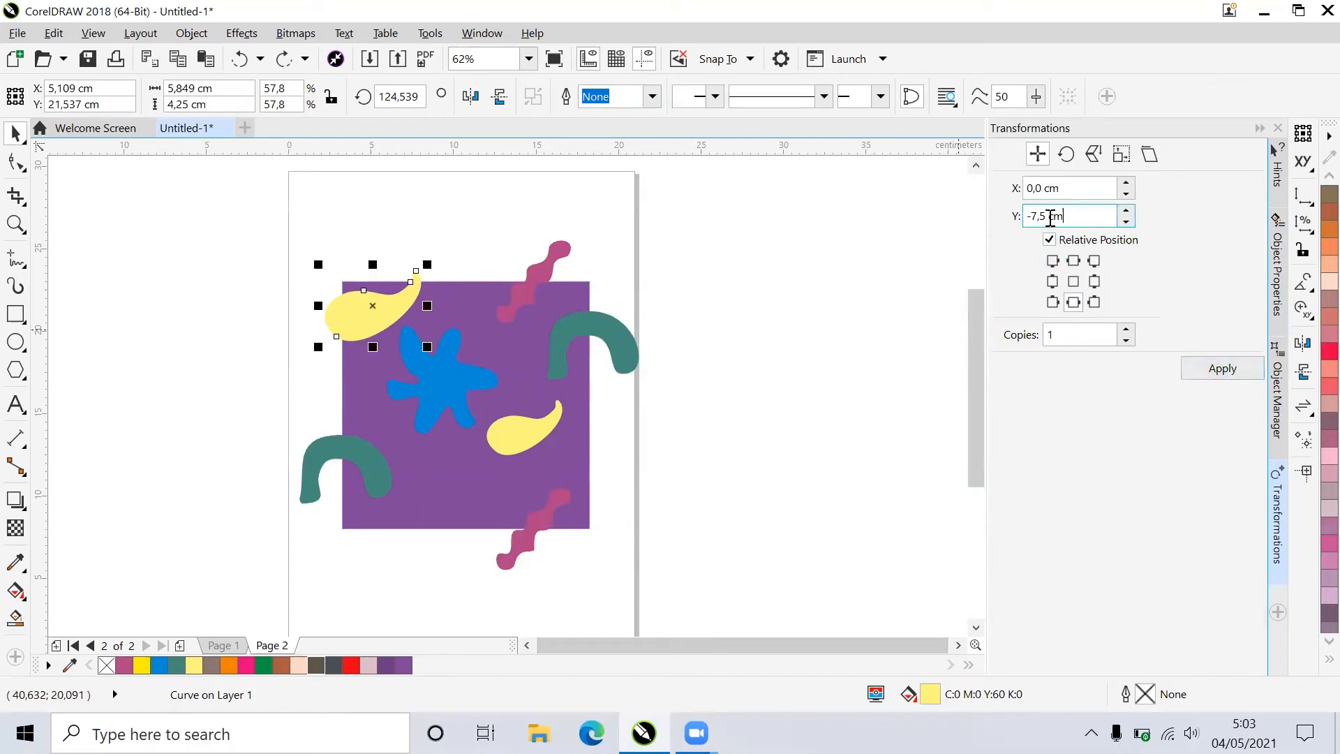
Make one copy of the enlarged yellow drop at relative X 0 cm, Y -15 cm.
text(15)
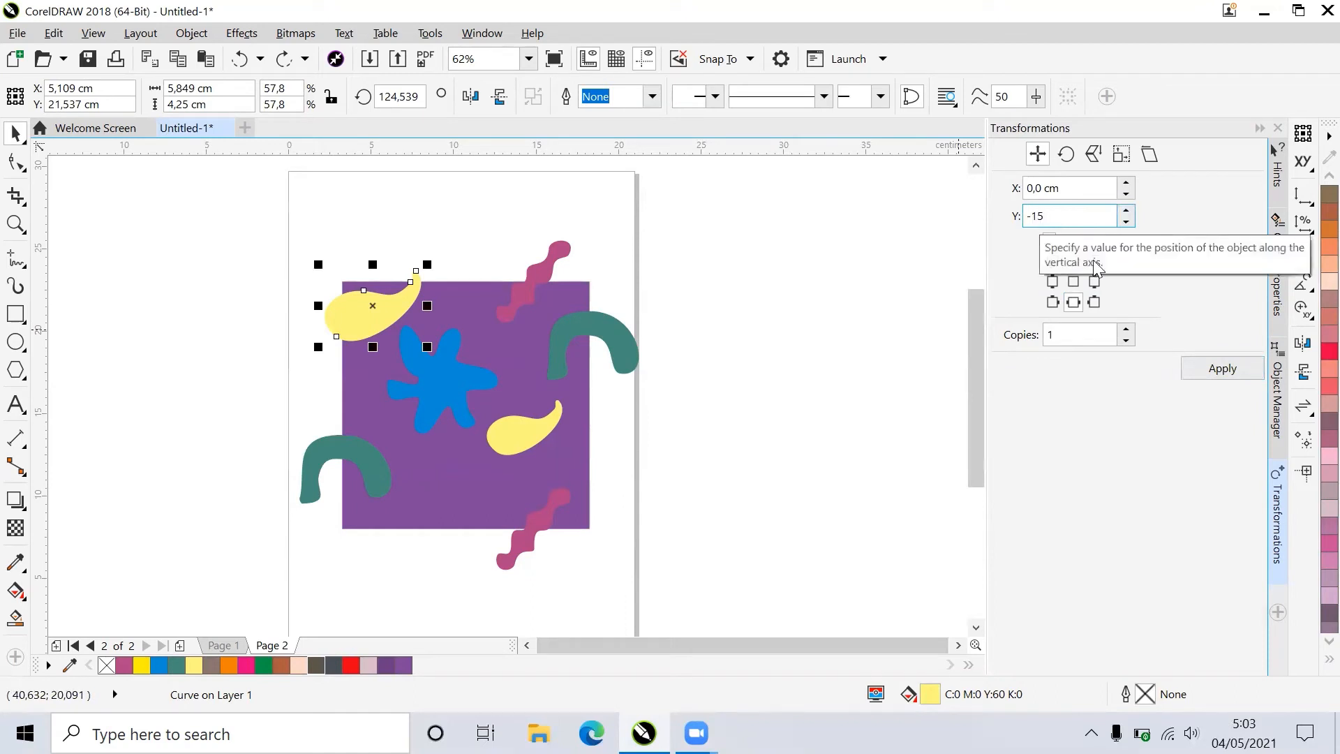
click(1248, 367)
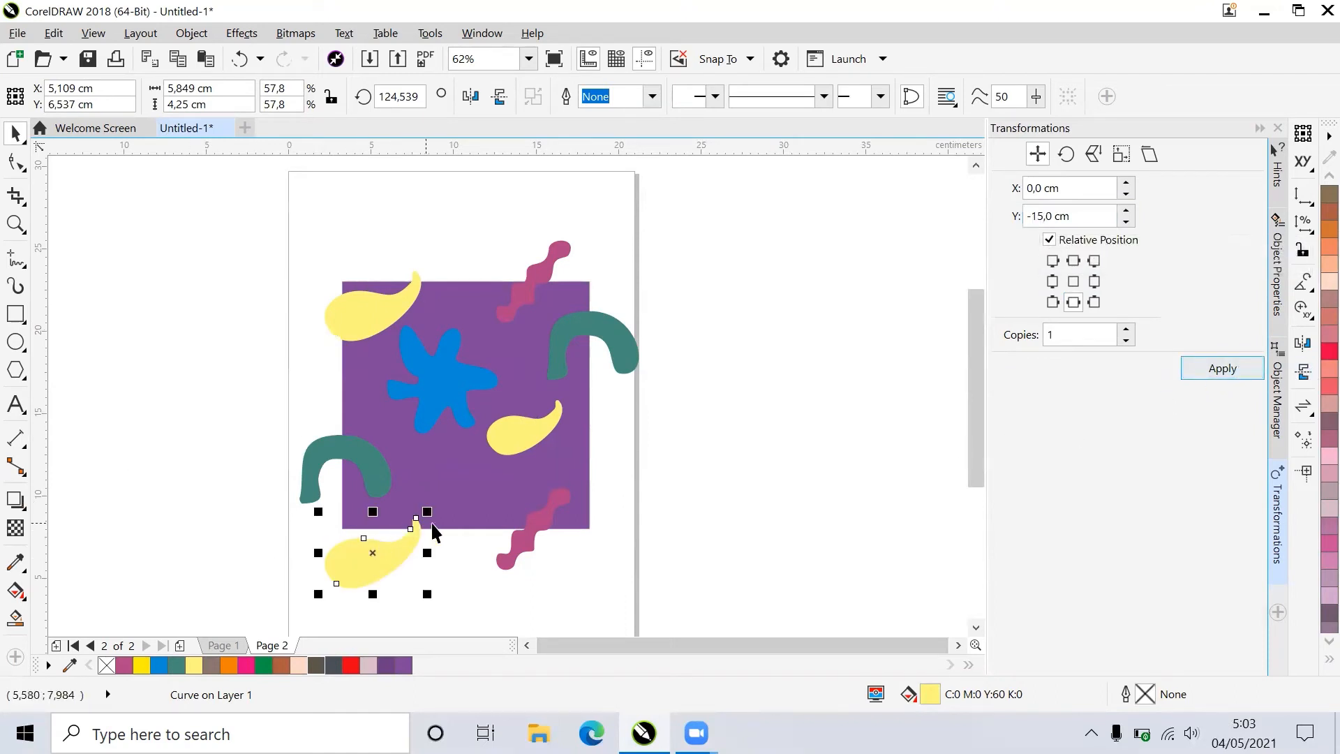
key(Escape)
Make one copy of the yellow drop on the square's upper-left corner at relative X 15 cm, Y 0 cm.
click(363, 323)
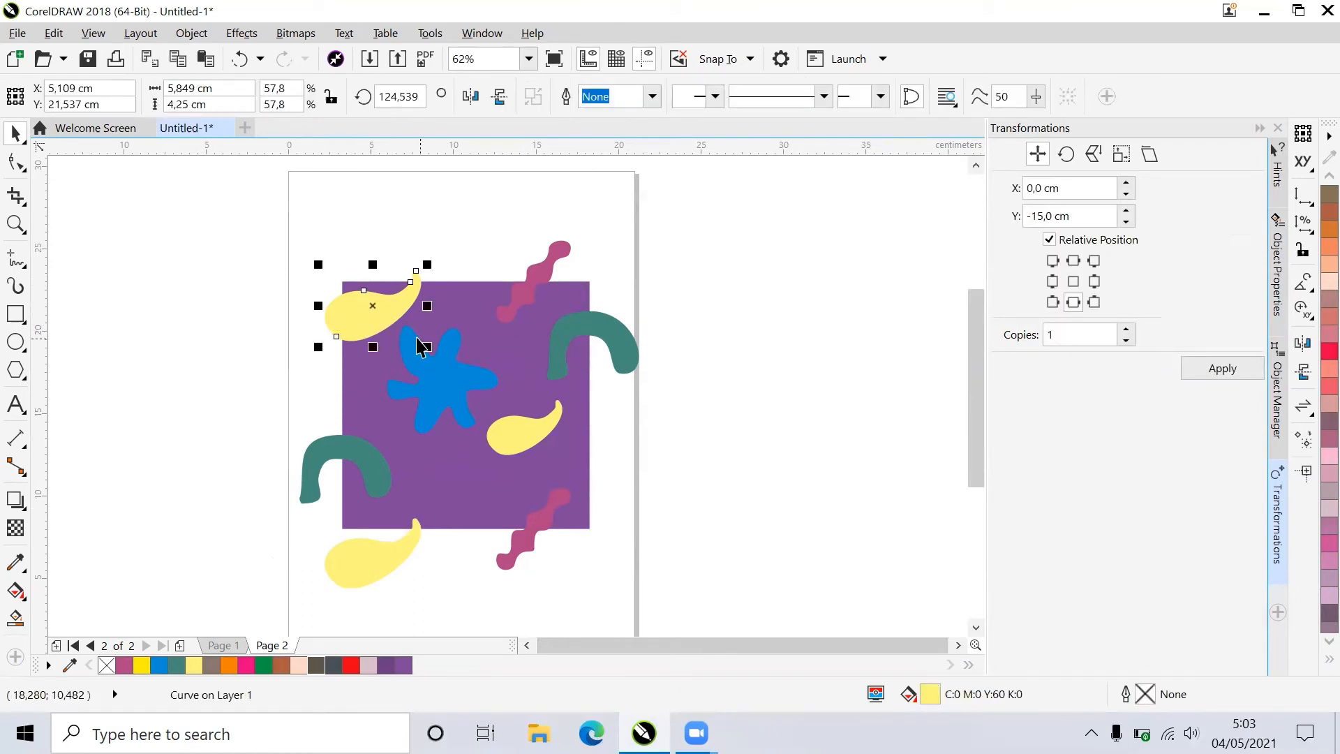
click(1093, 281)
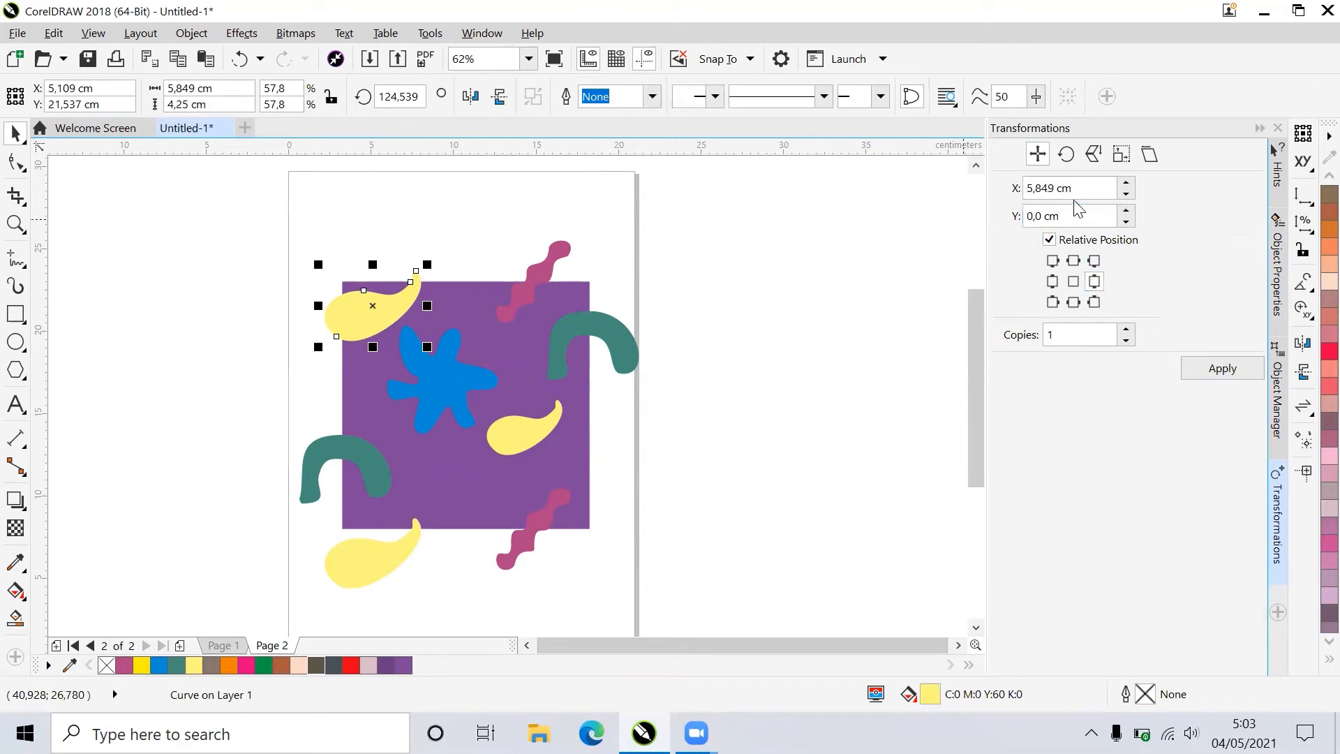
text(15)
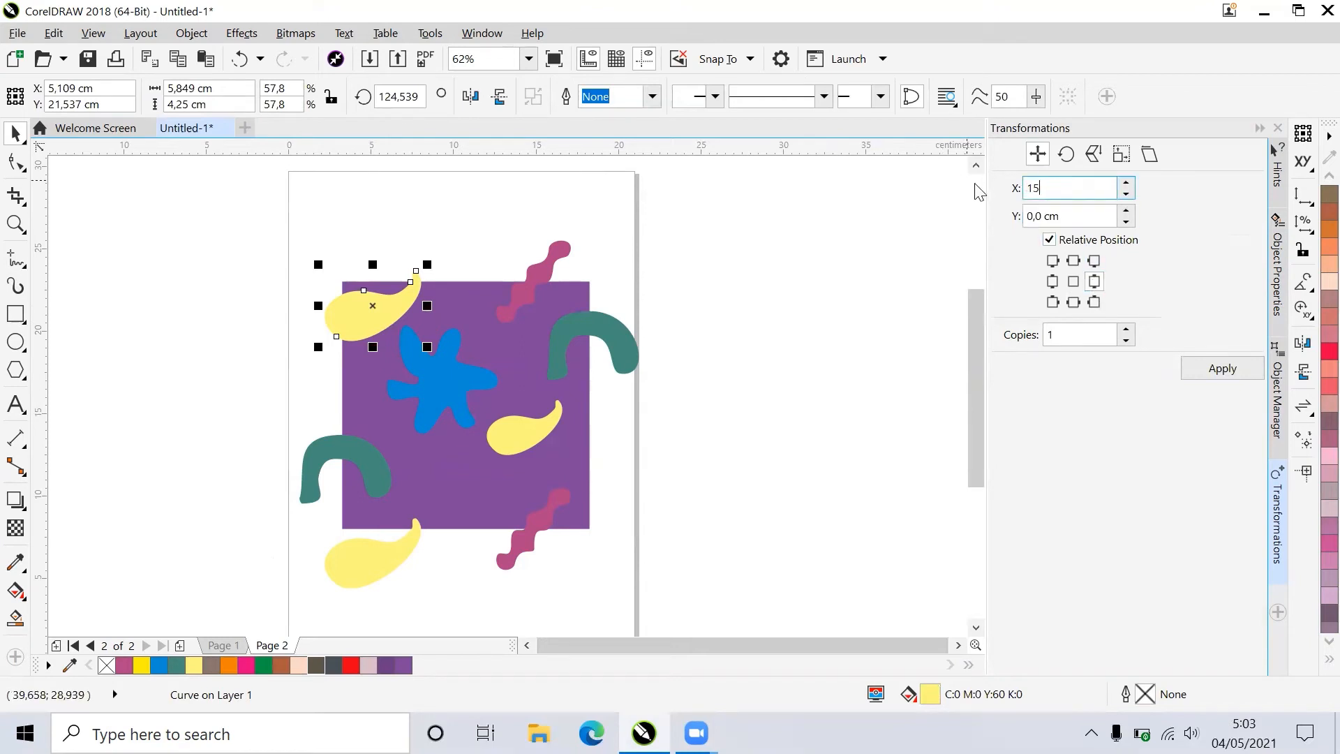
click(1214, 368)
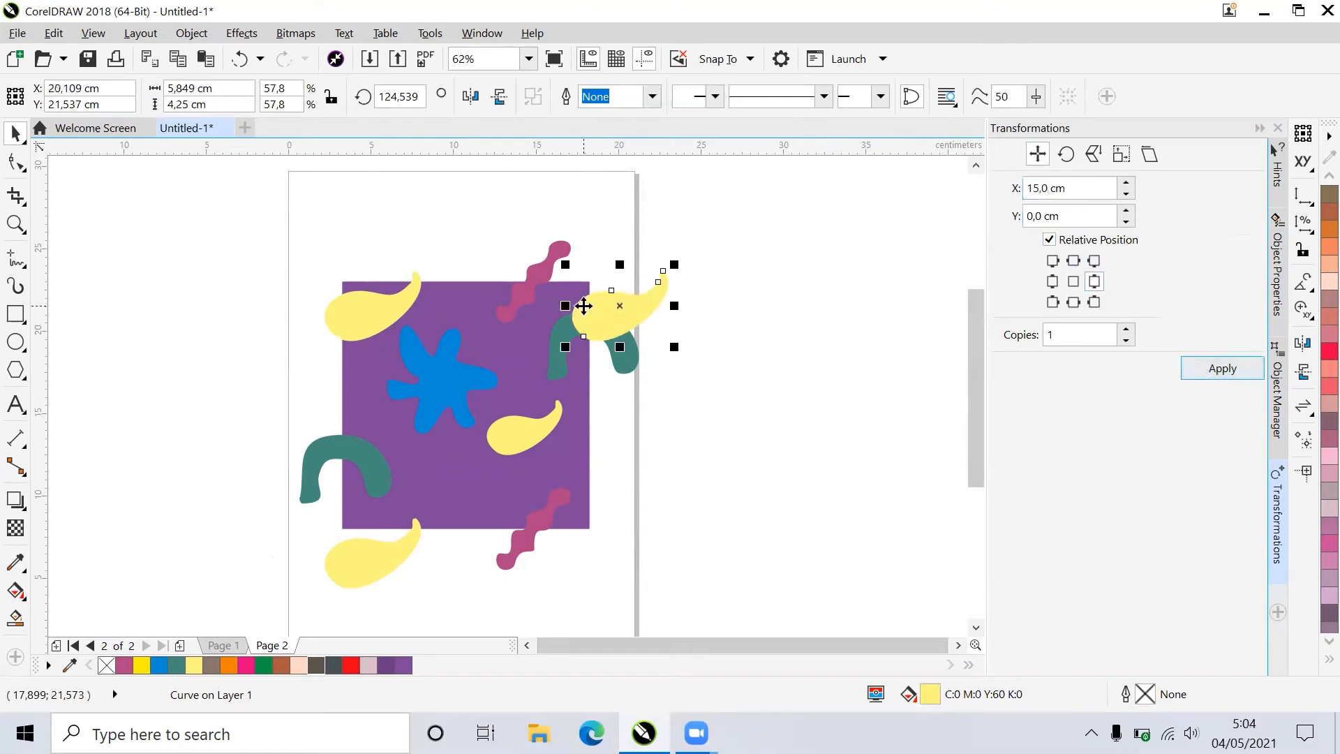
Copy the upper-right yellow drop at relative X 0 cm, Y -7.5 cm and delete the drop it was copied from.
click(1073, 302)
drag(1078, 216, 1033, 226)
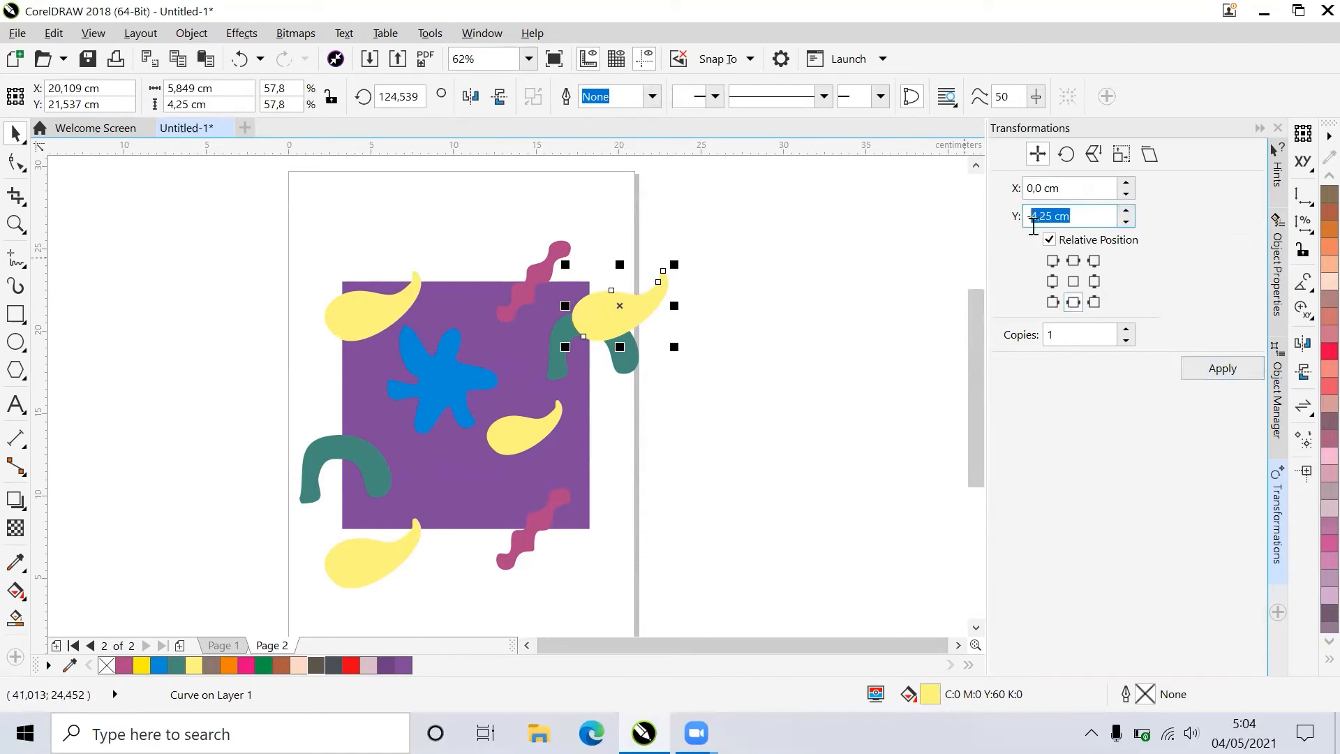
text(7,5)
click(1210, 367)
click(633, 323)
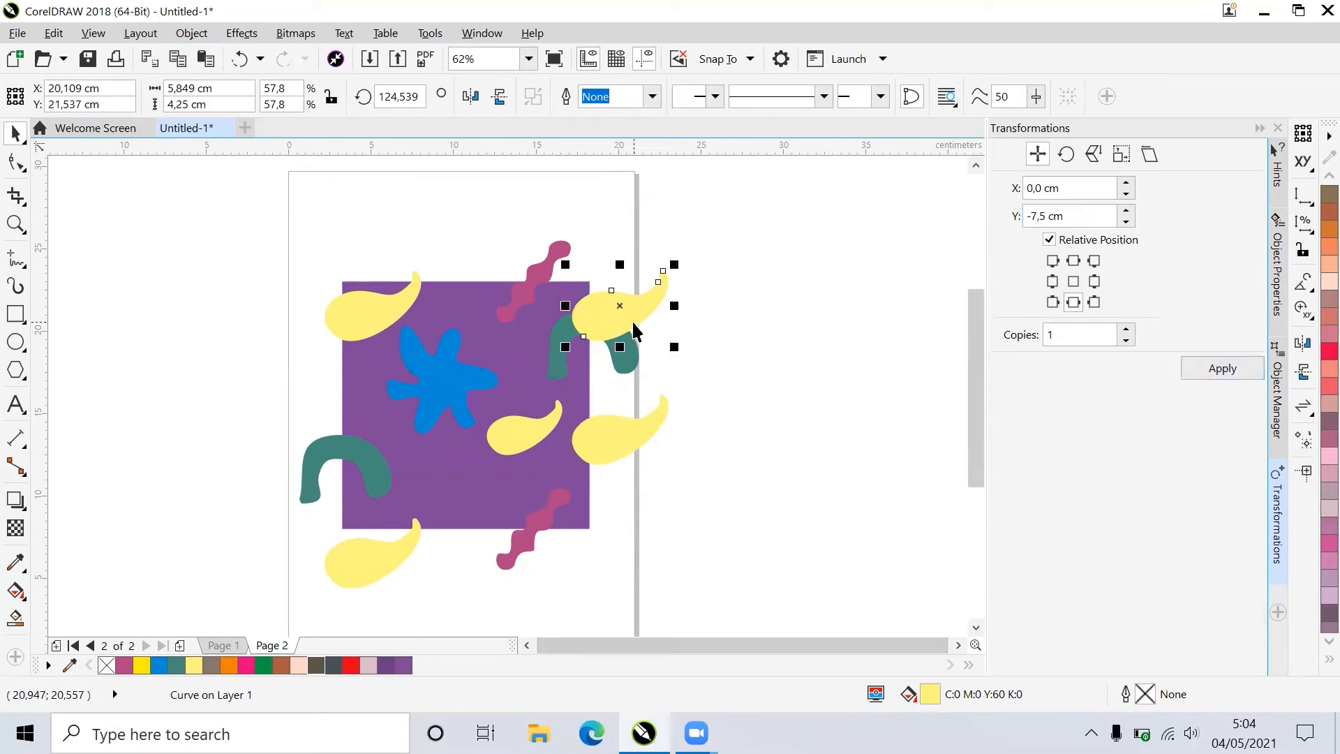
key(Delete)
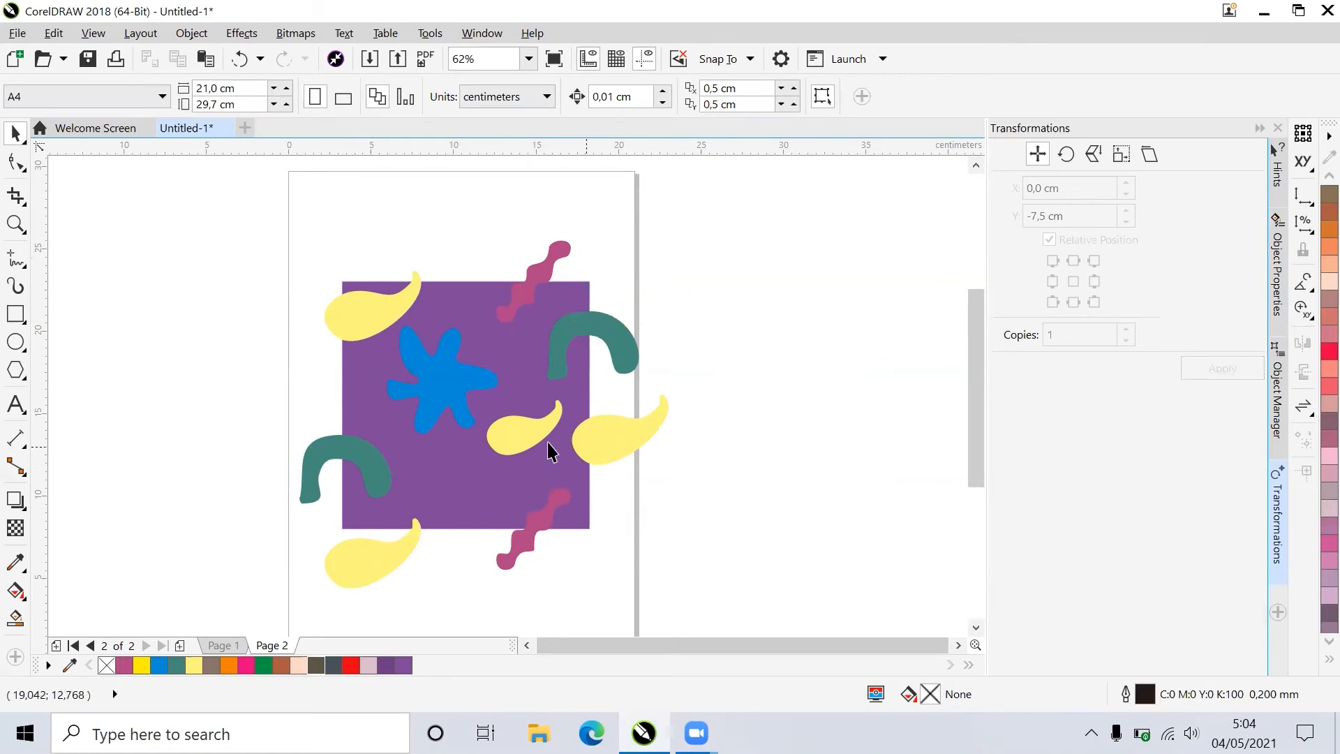
Rotate the small yellow drop to about 259° and move it to about X 12.8 cm, Y 11.9 cm, between the star and lower pink wave.
drag(516, 441, 429, 462)
click(478, 476)
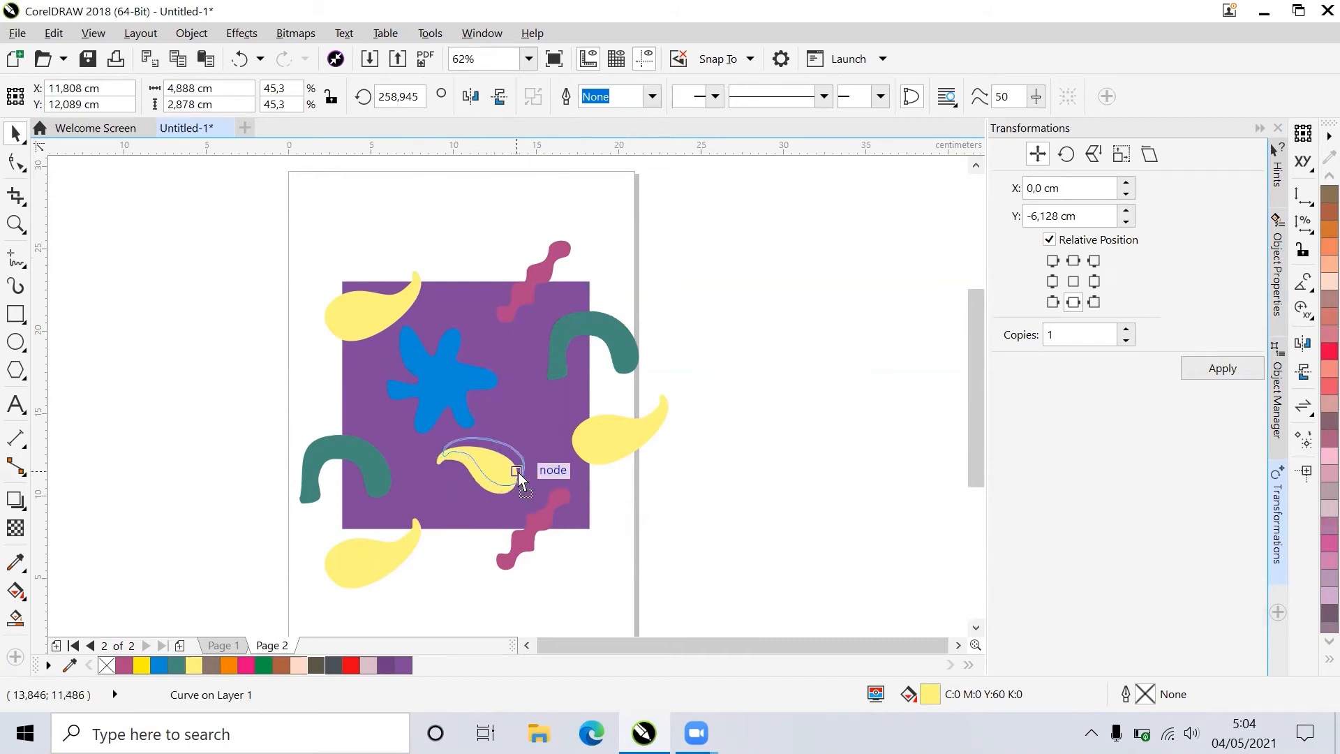
click(828, 474)
click(520, 472)
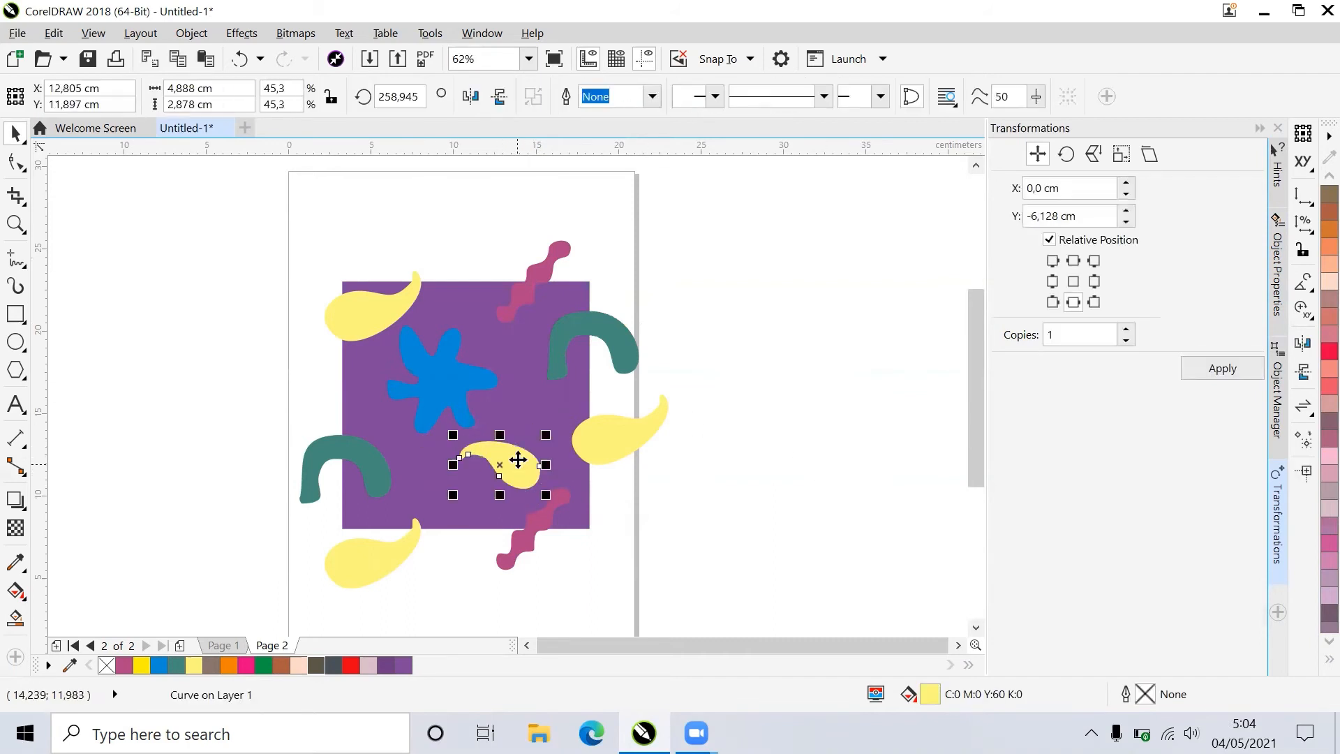
click(826, 447)
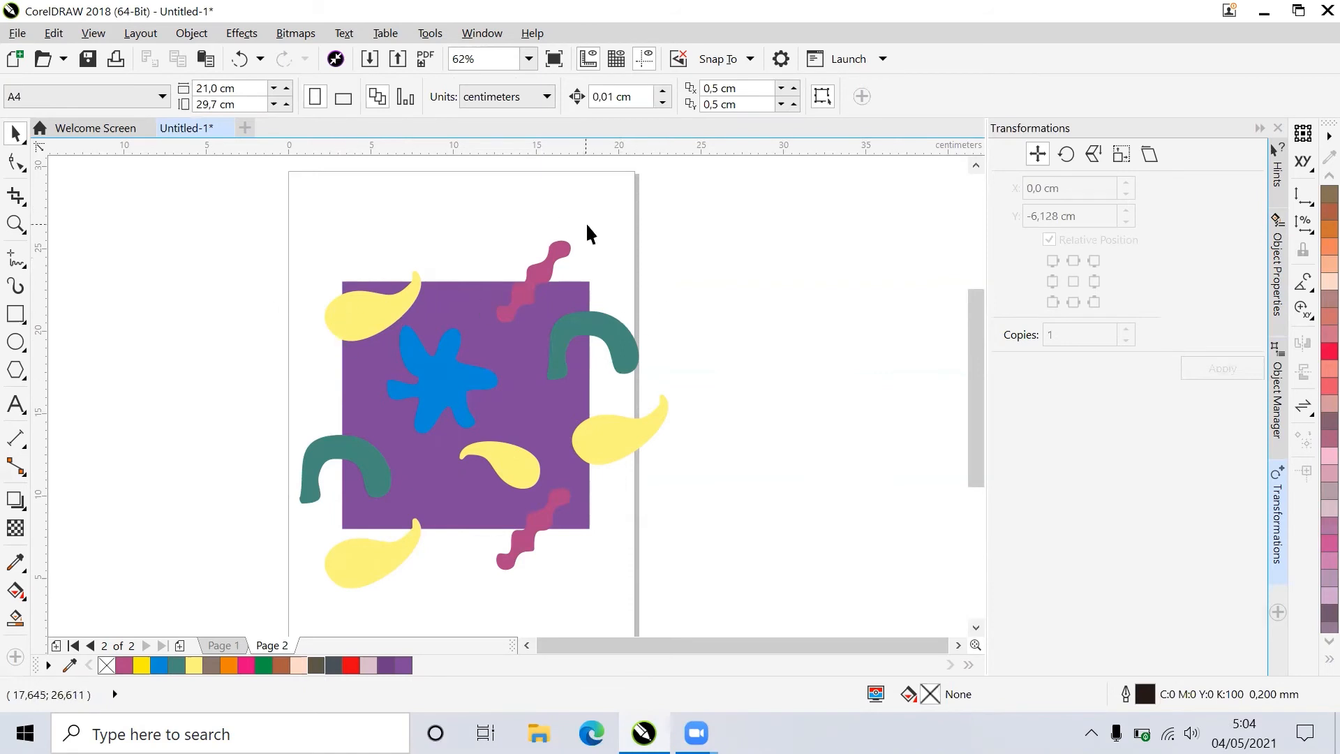
Create a vector pattern from the exact area of the purple square and save it as "Latihan Half 1".
click(430, 33)
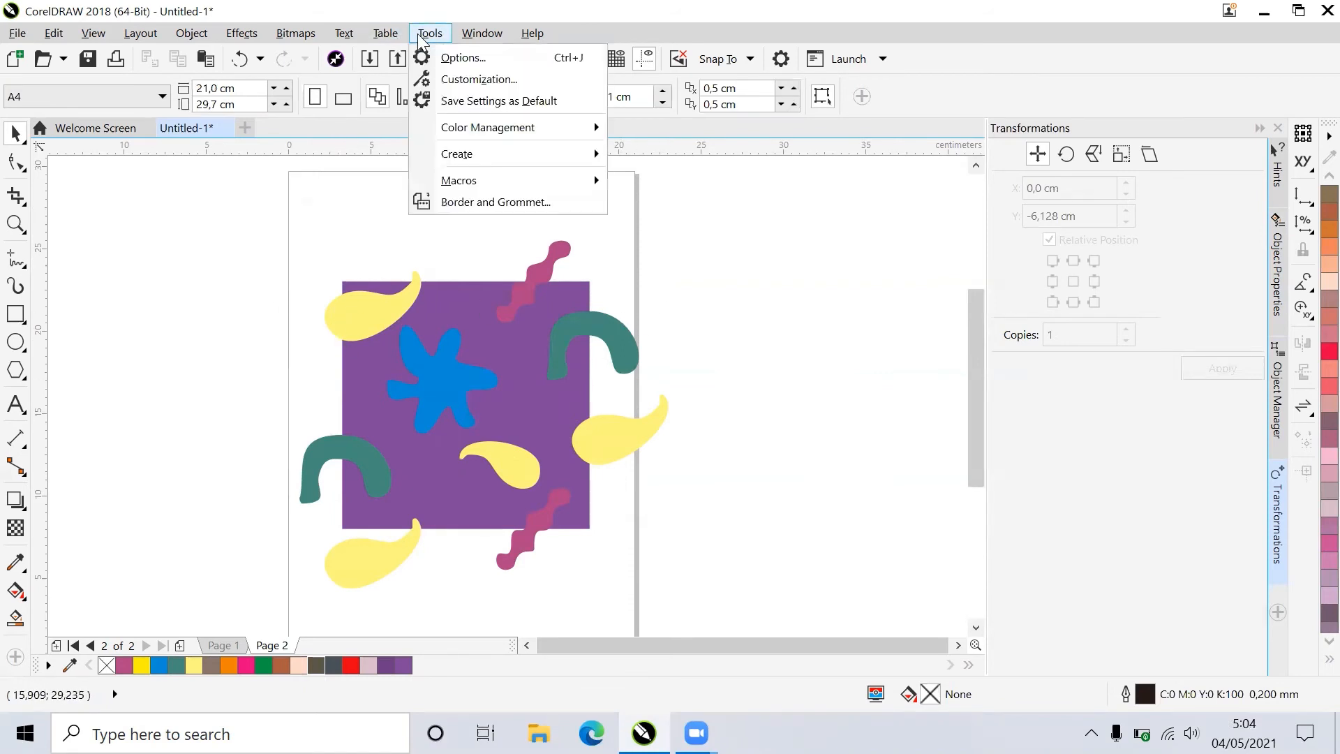
mouse_move(474, 152)
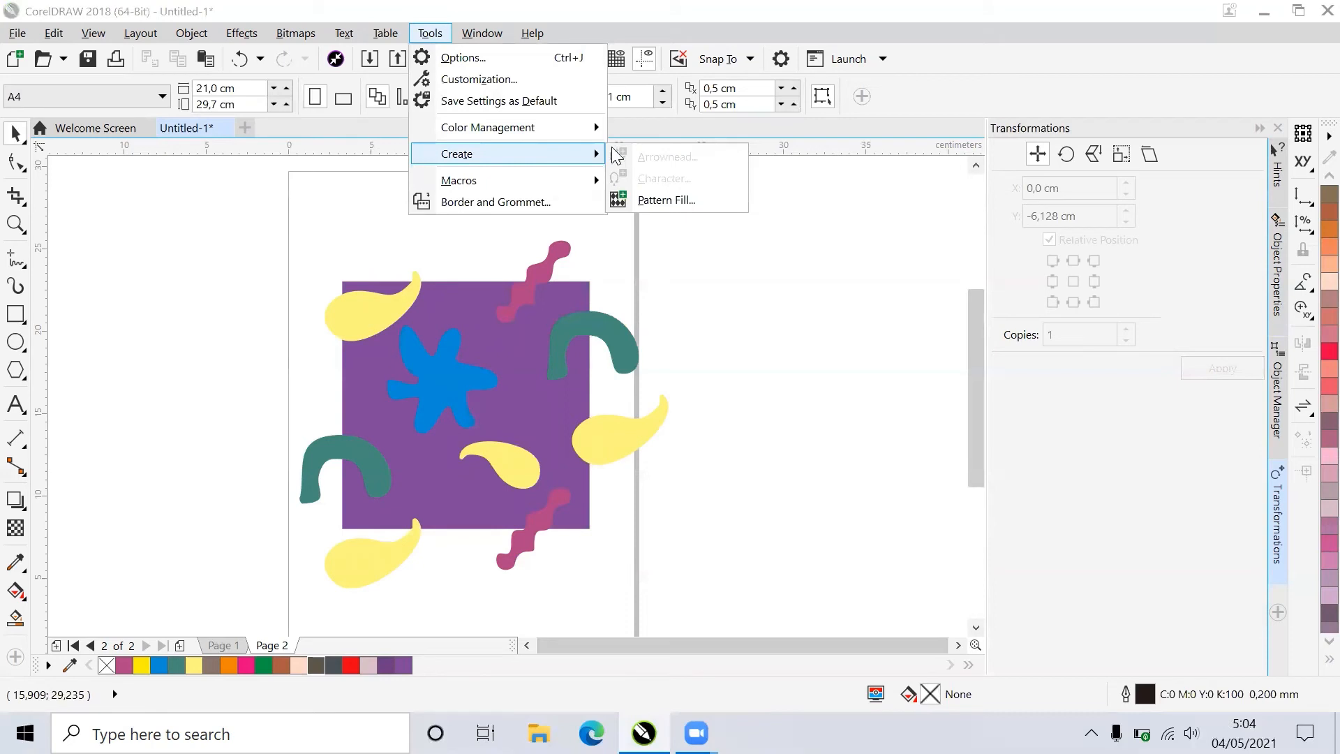
click(656, 200)
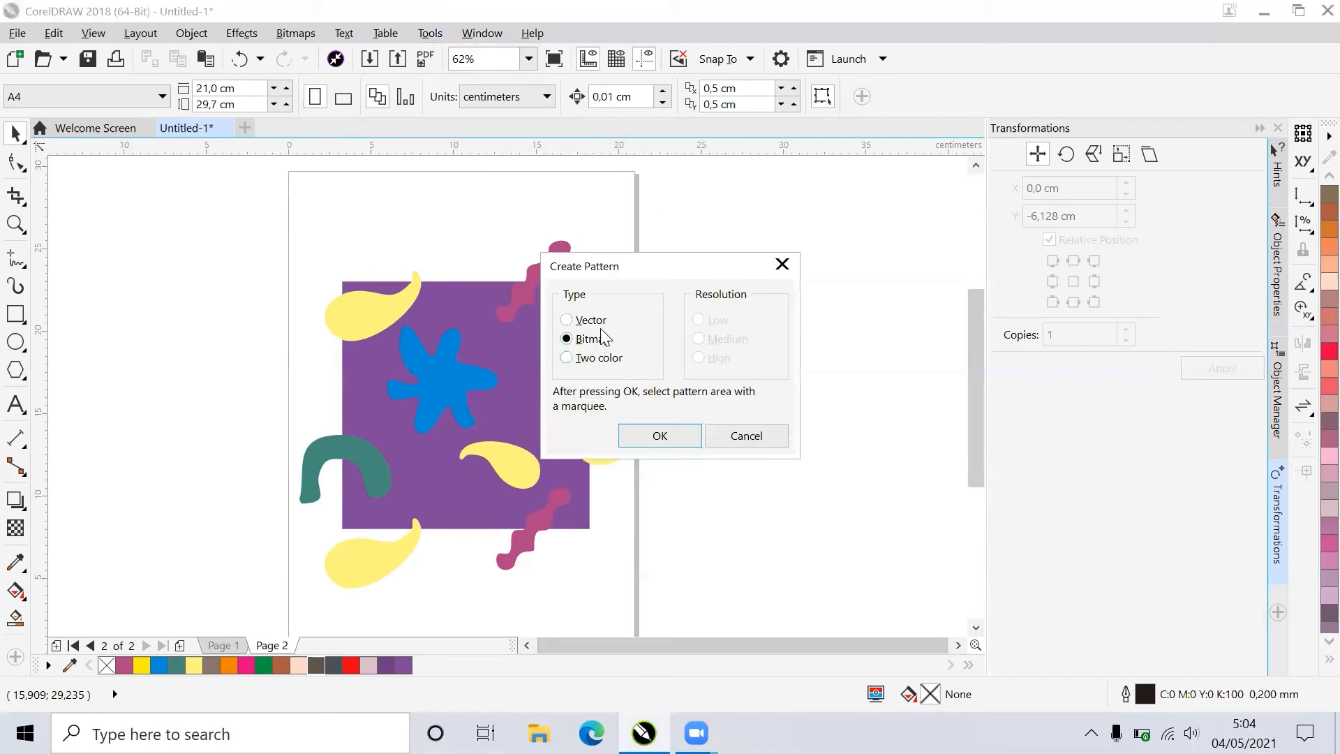
click(658, 436)
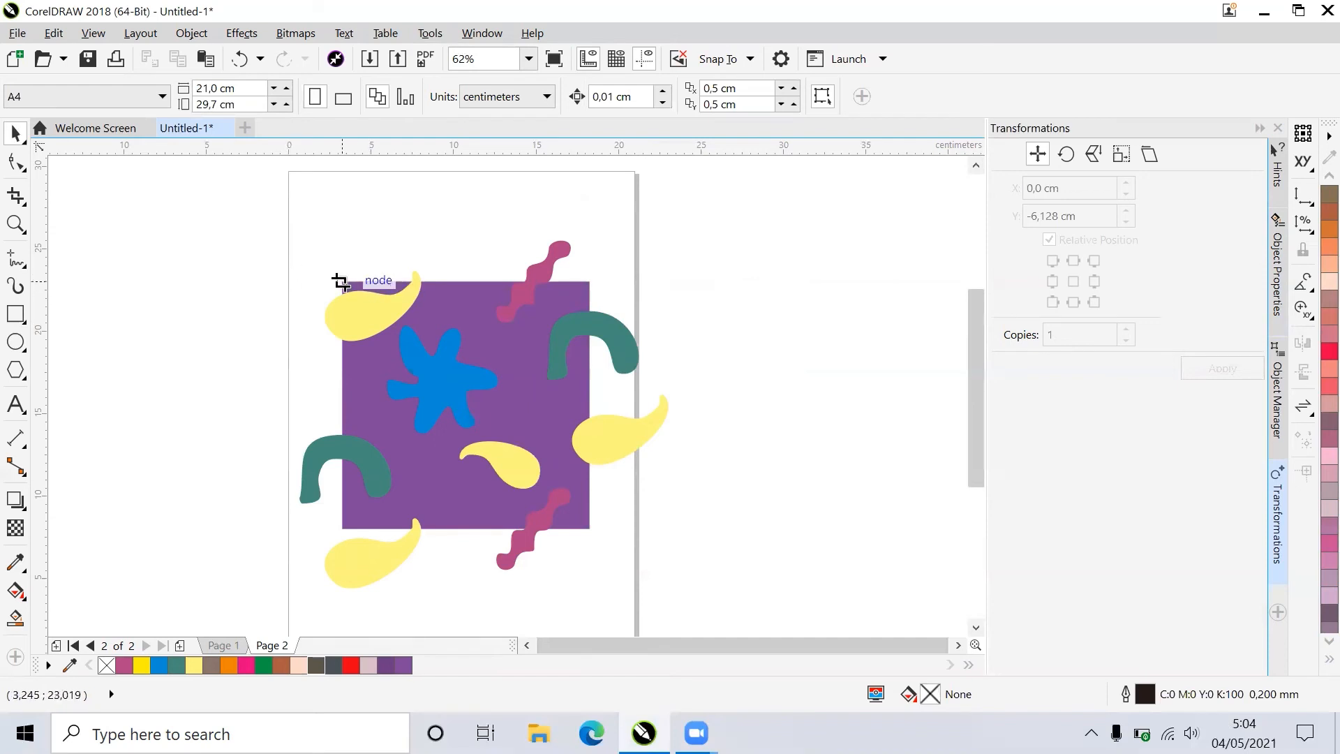
drag(342, 281, 592, 531)
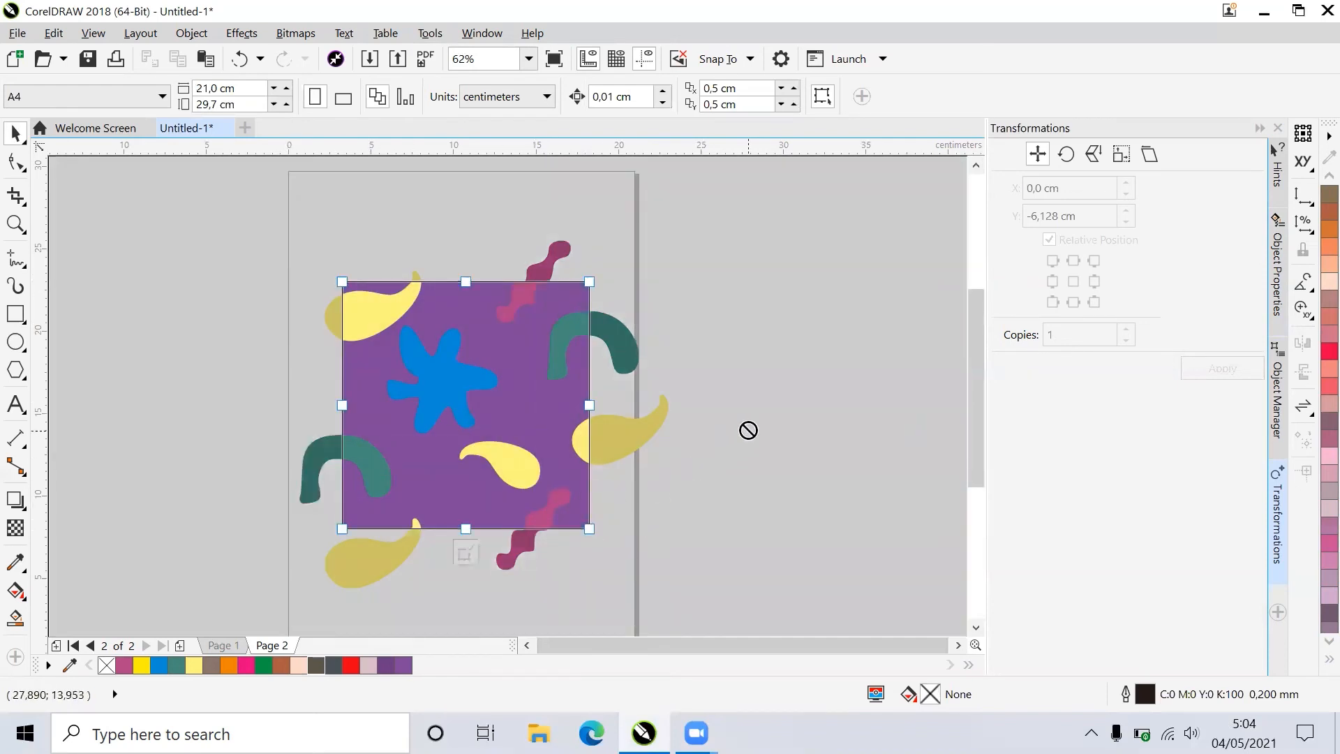
key(Return)
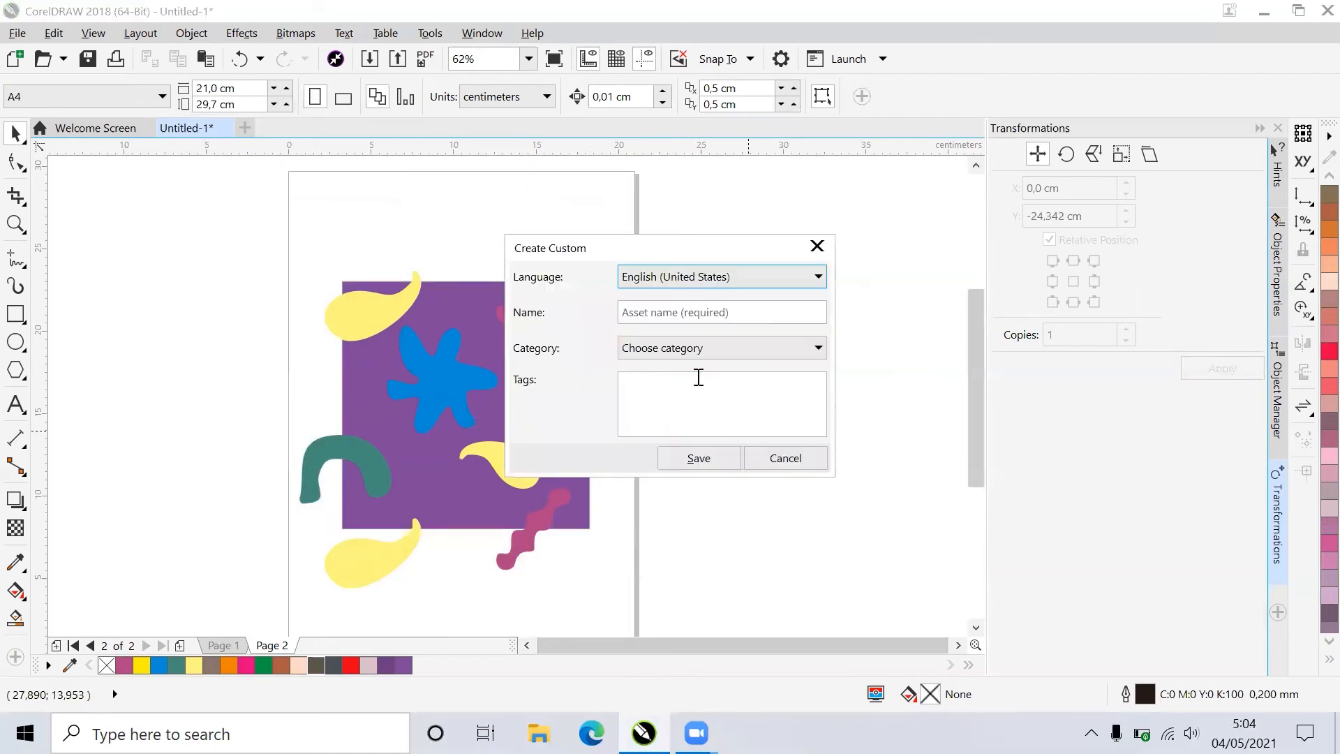
click(704, 314)
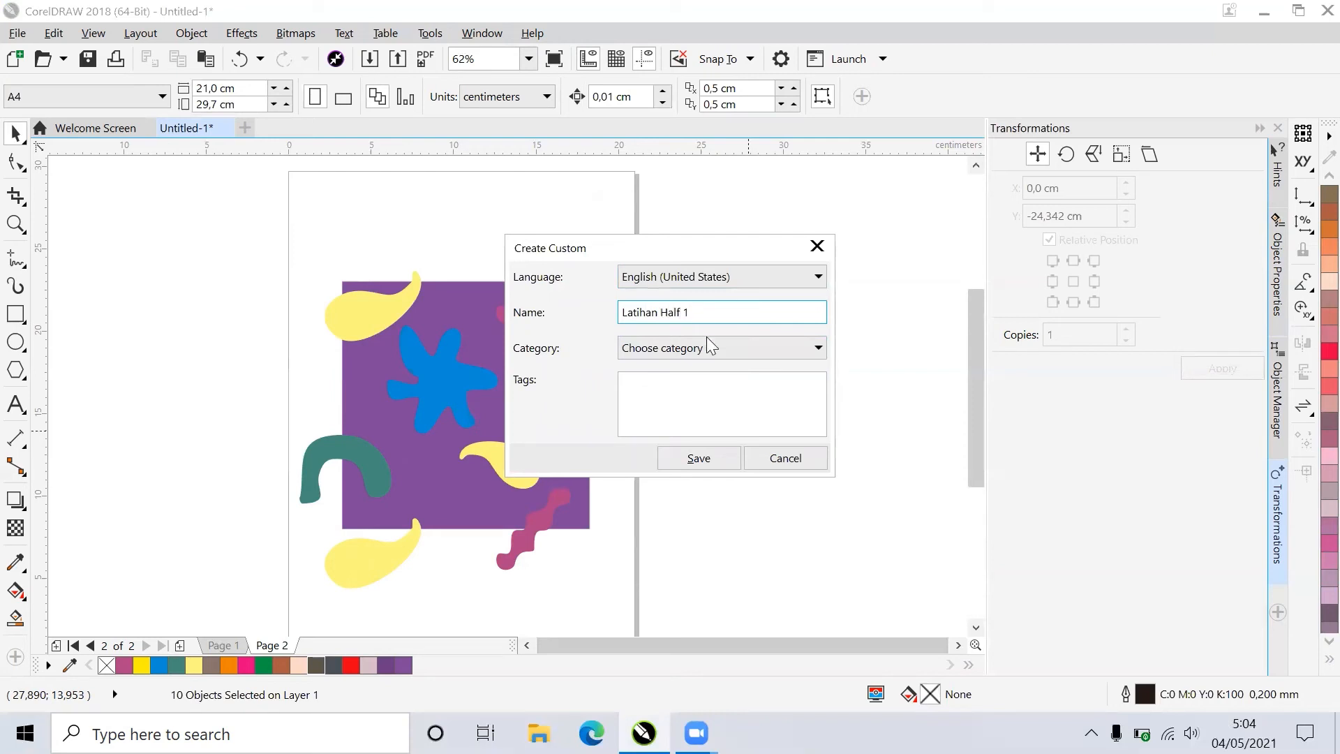
click(702, 459)
Draw a rectangle about 66.7 cm by 50.8 cm beside the page and fill it with the Latihan Half 1 vector pattern.
scroll(785, 536, down, 2)
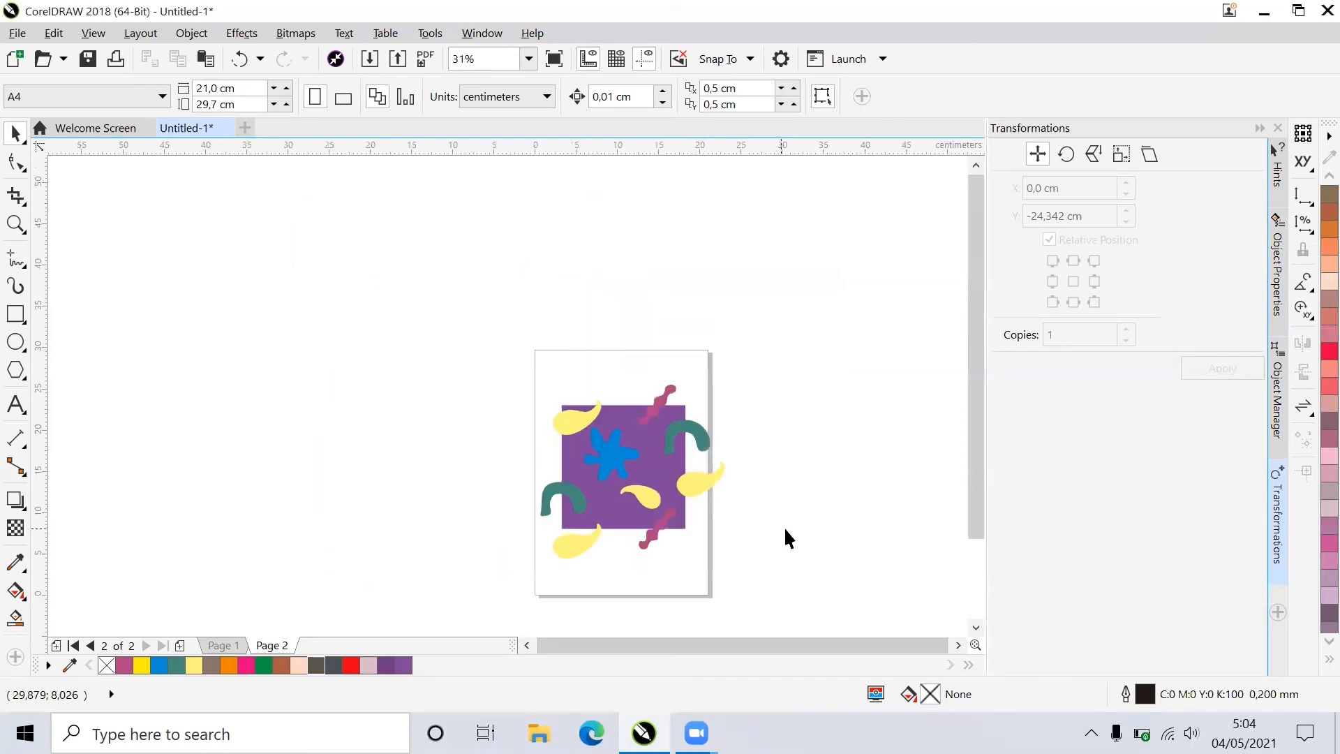
click(958, 645)
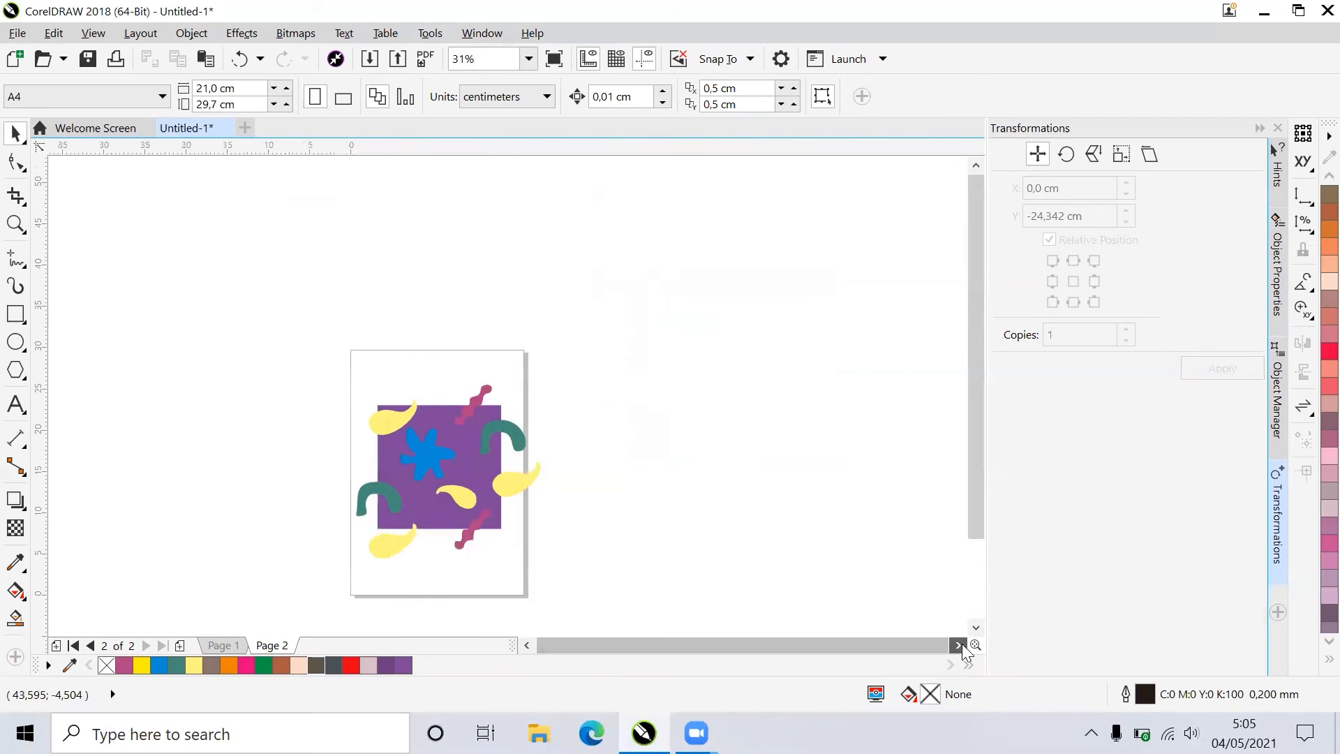
click(17, 316)
drag(485, 248, 910, 596)
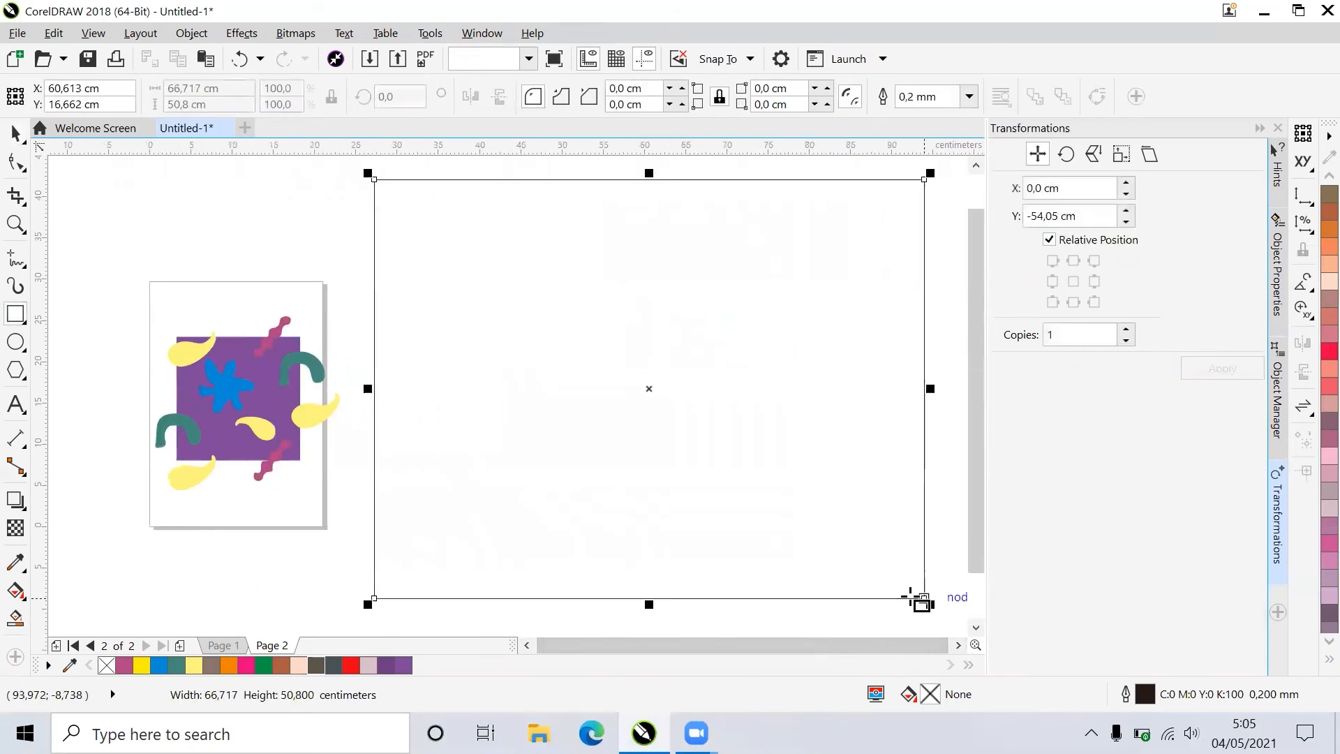
click(1278, 276)
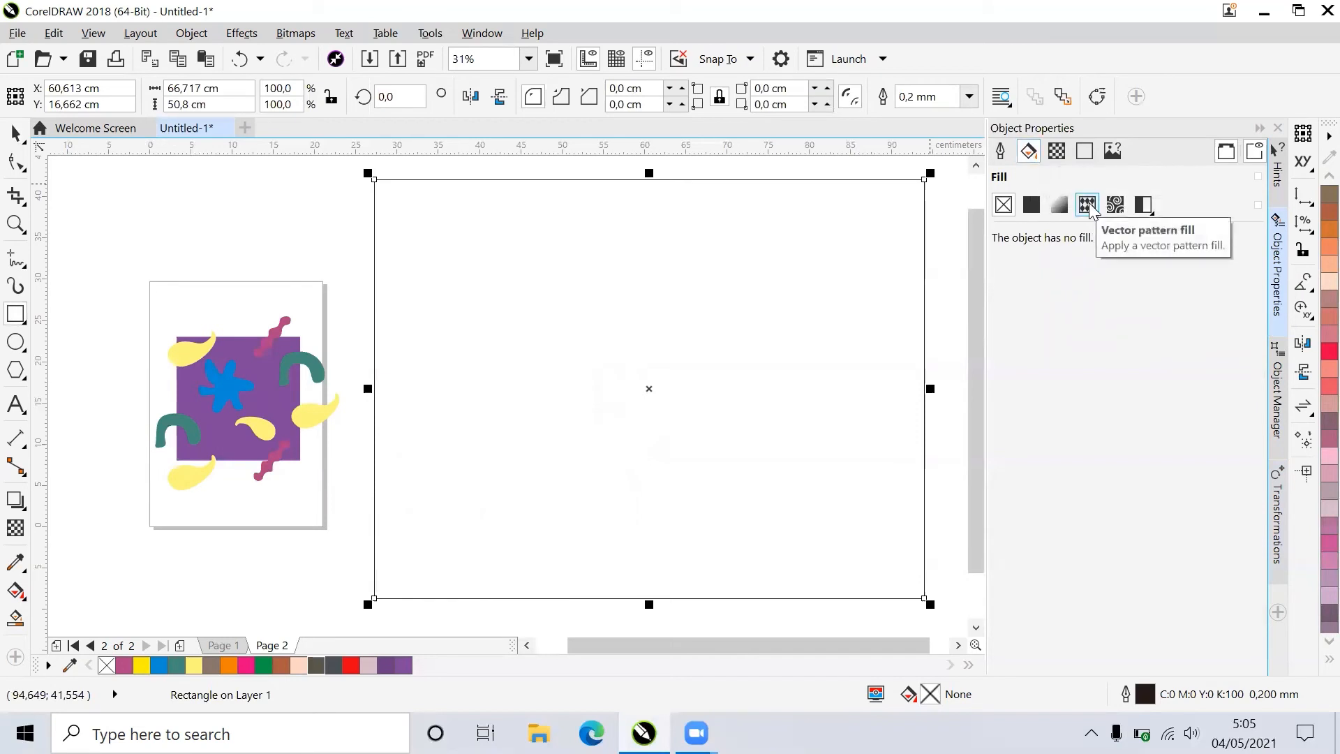
click(1087, 205)
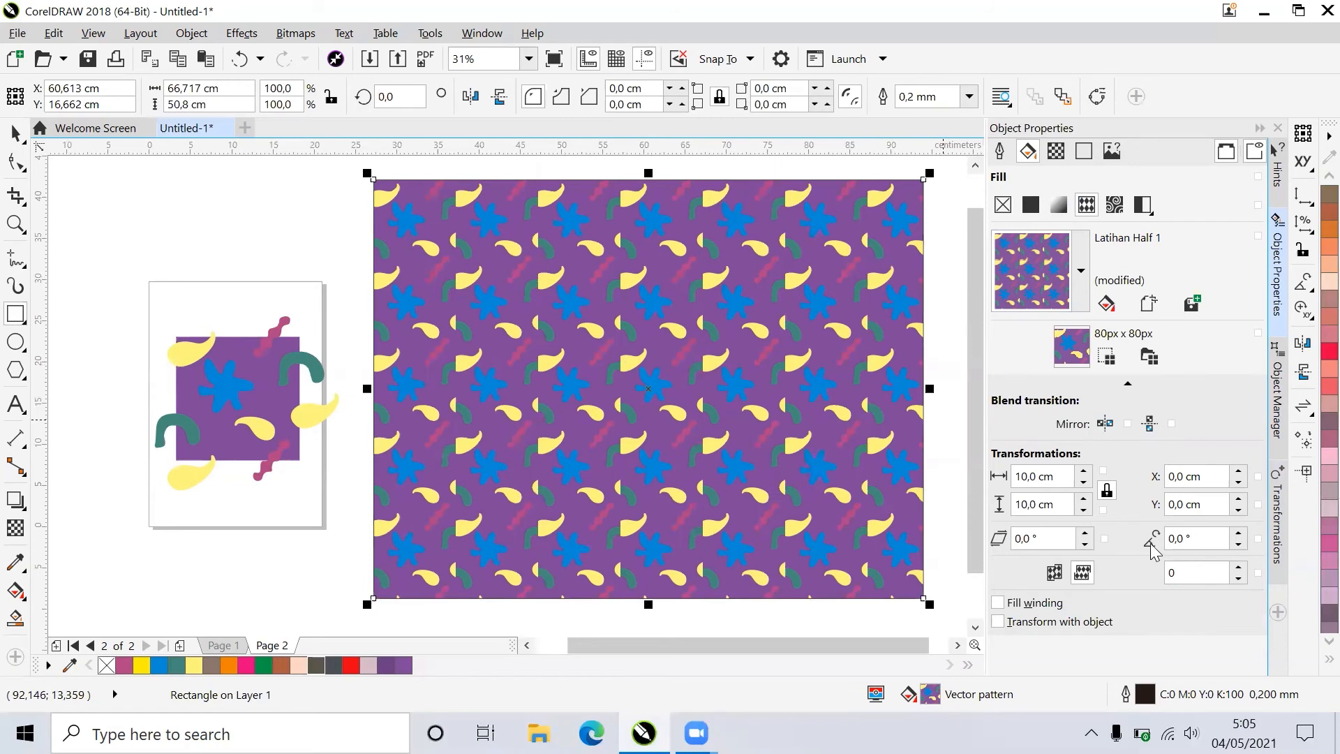
Offset the pattern's columns by 50% of the tile and set the tile's width and height to 15 cm.
click(1055, 573)
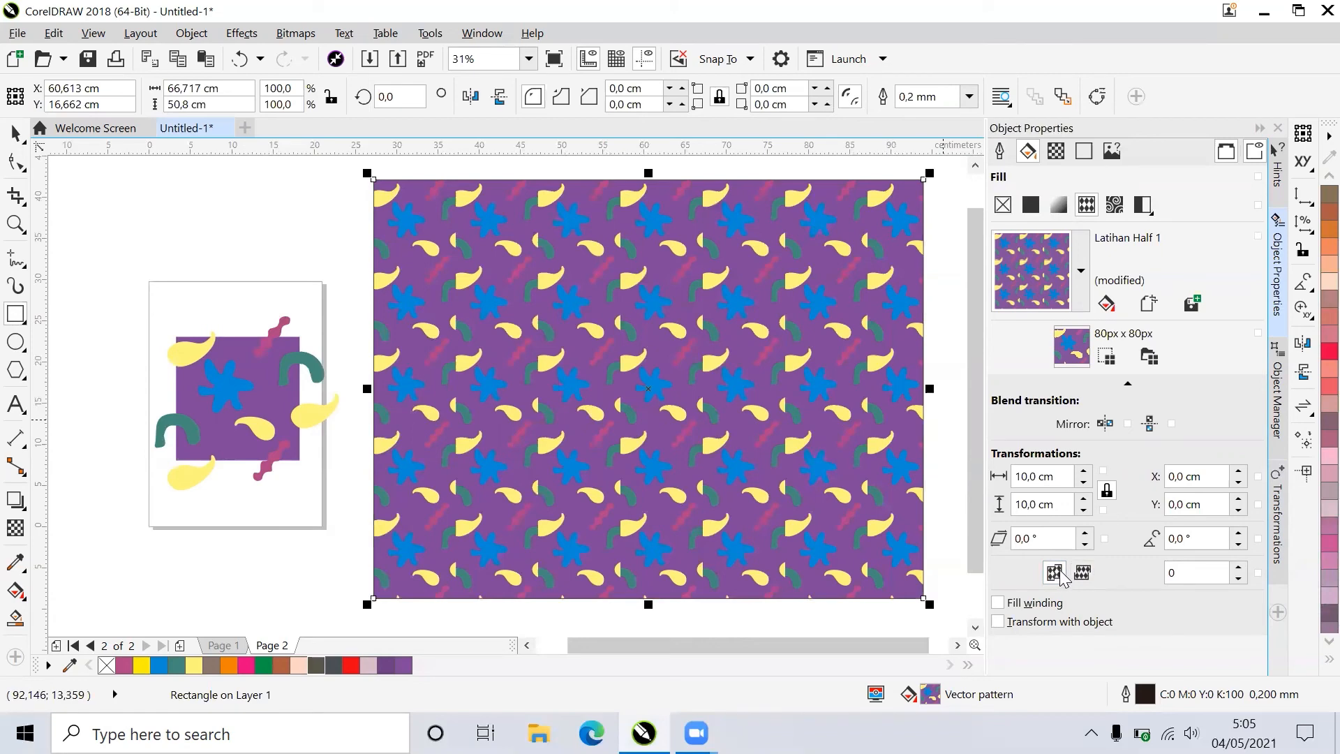
click(1186, 571)
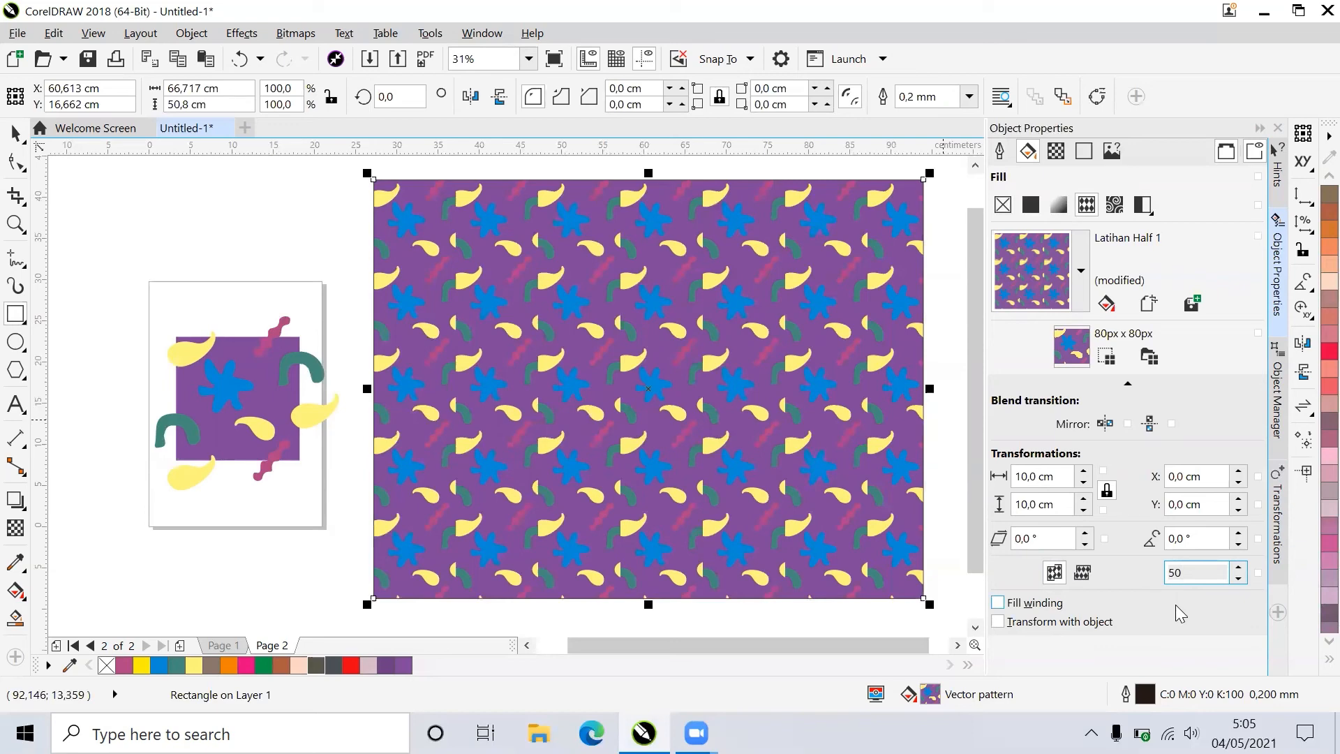
key(Return)
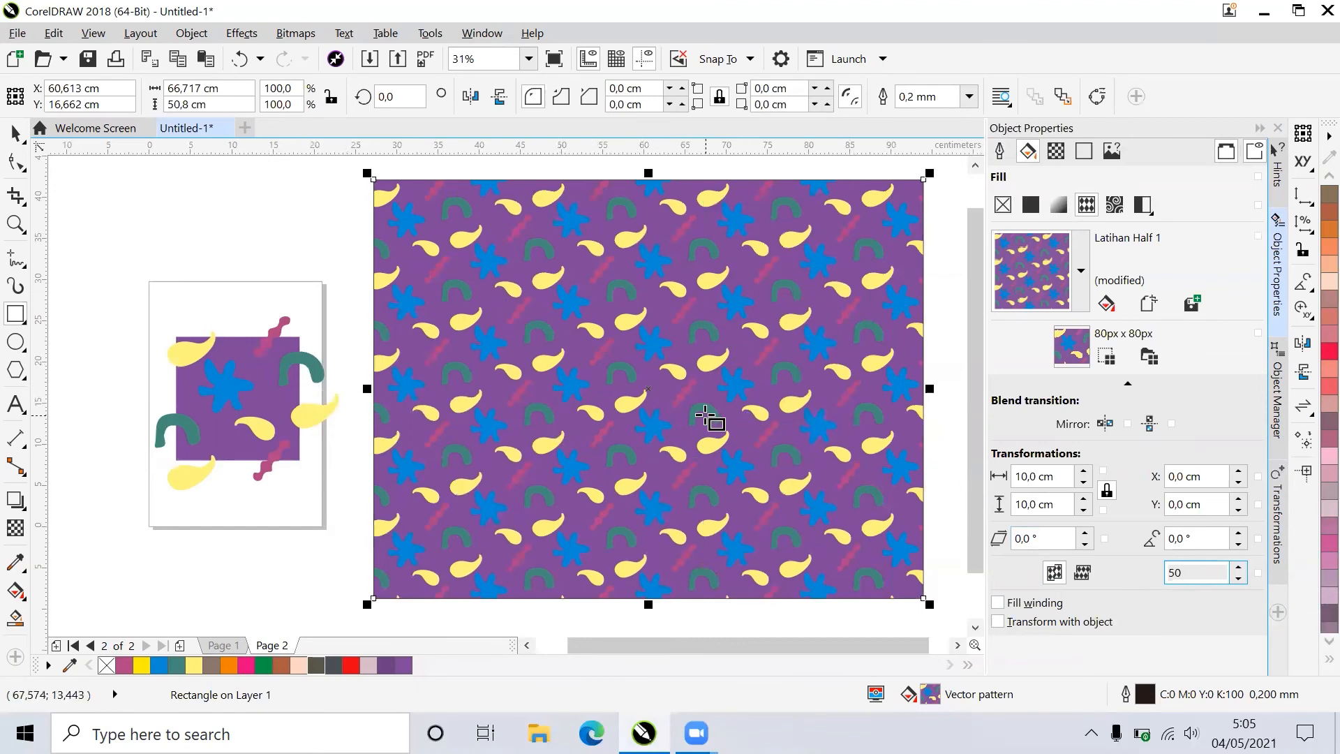
click(1053, 475)
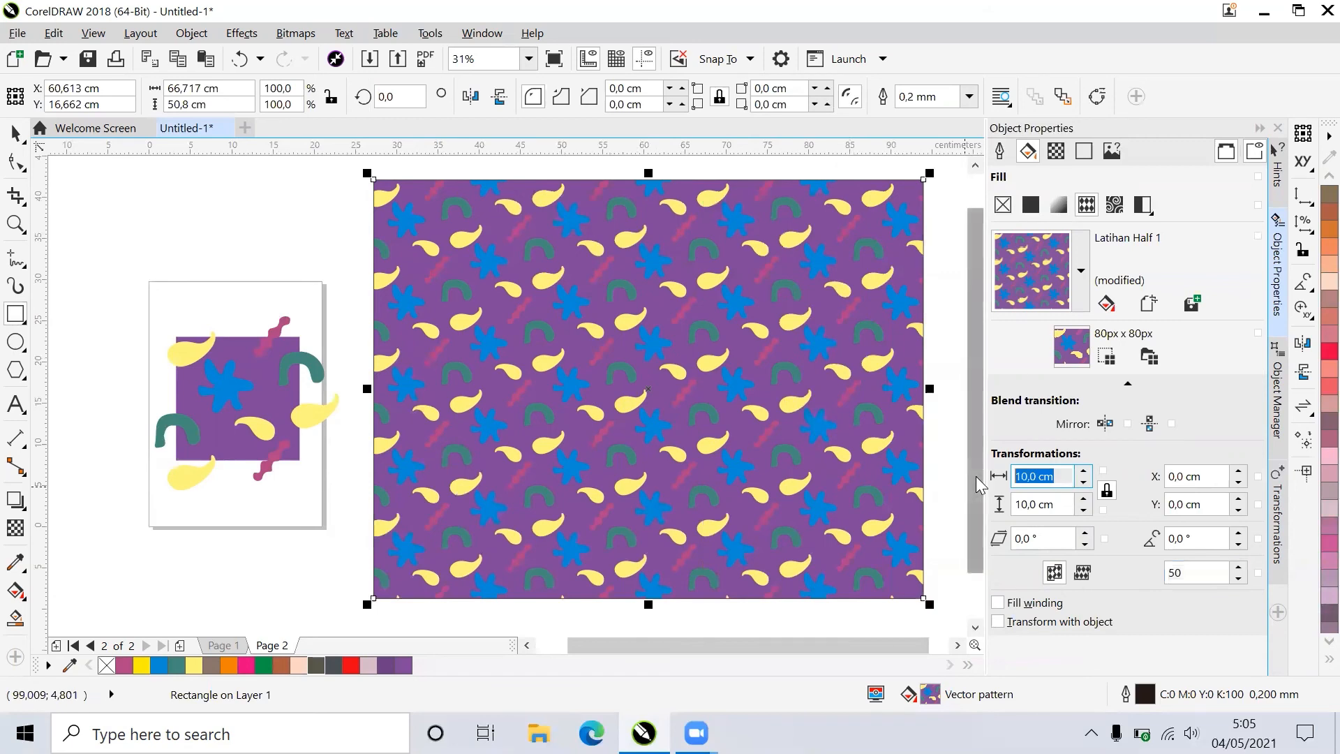
text(15)
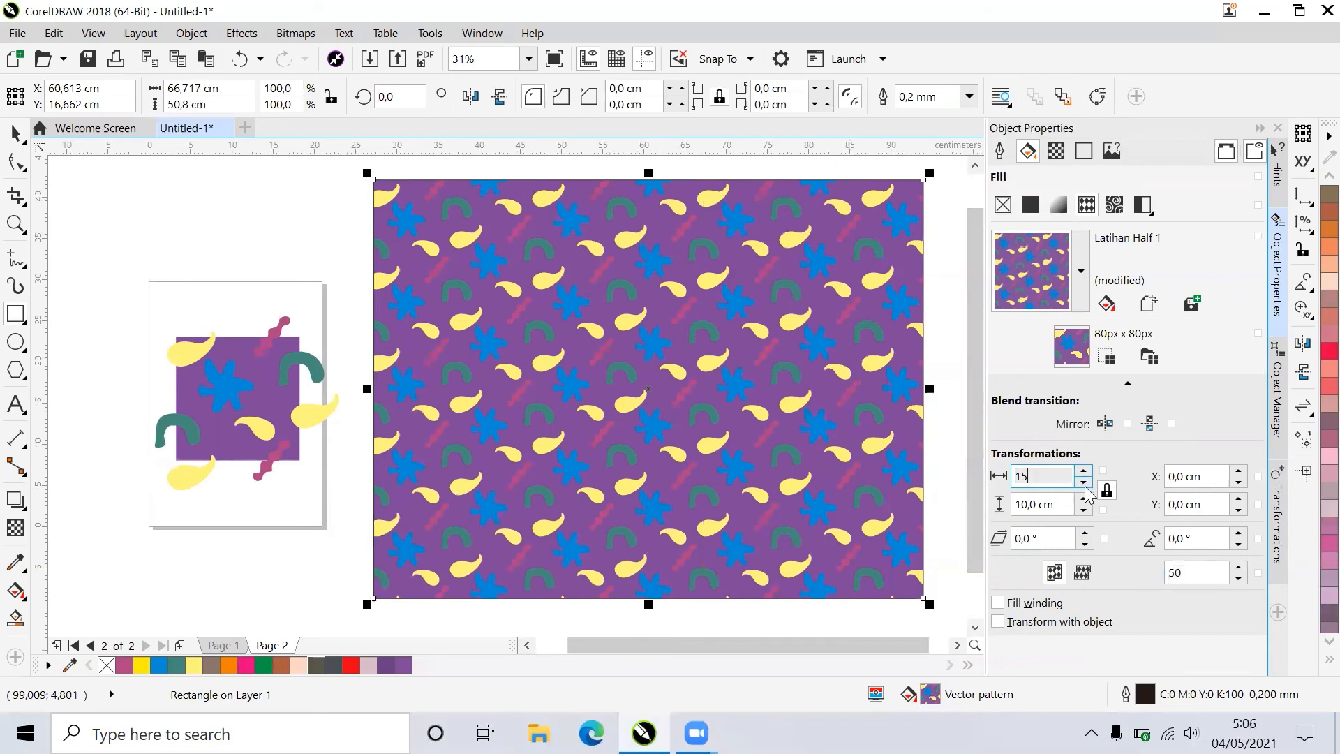
key(Return)
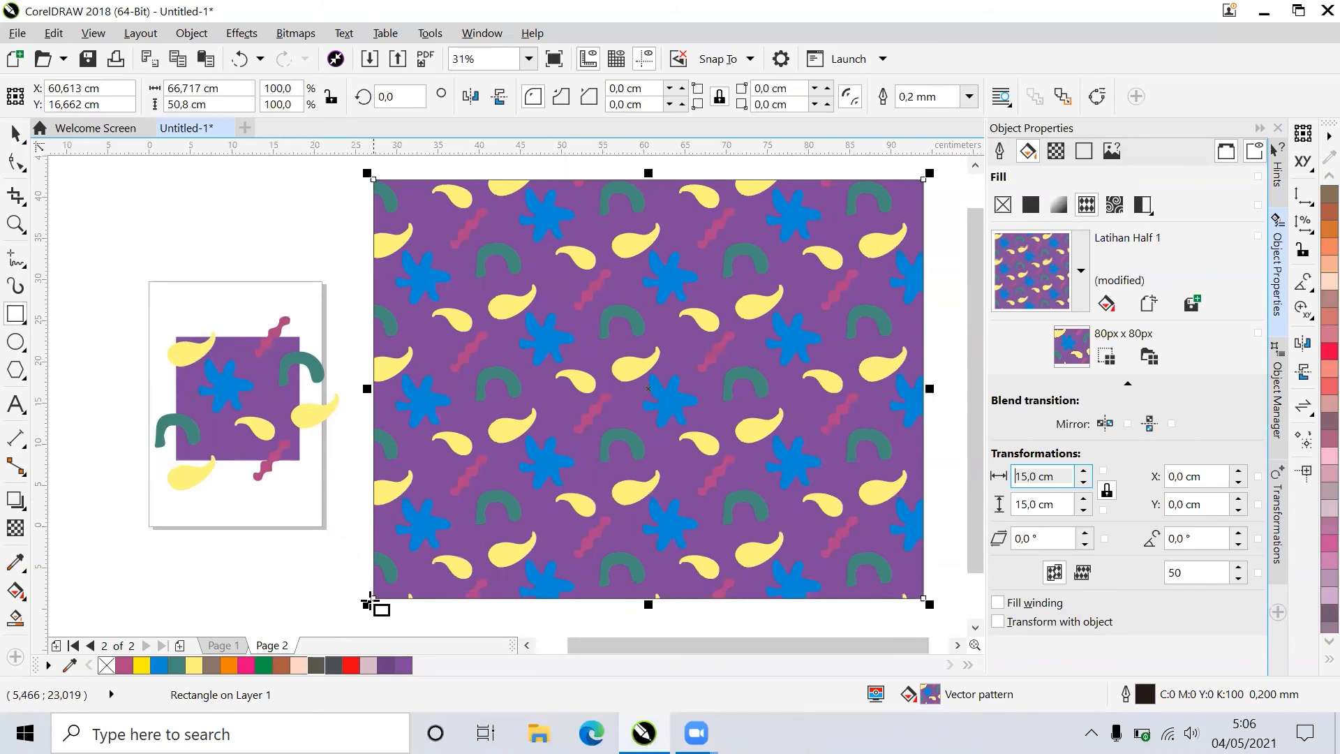
Try a 50% row offset on the rectangle's pattern fill, then restore the column offset.
click(526, 645)
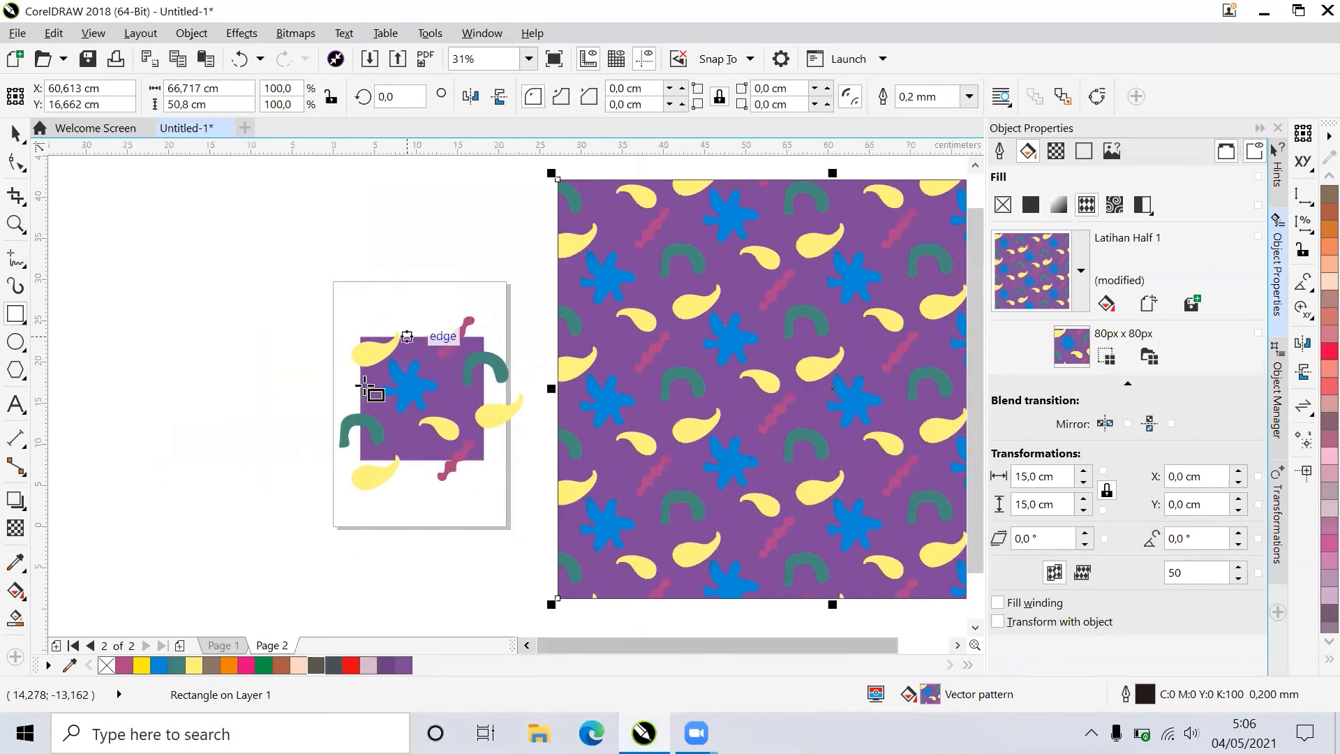
scroll(449, 417, up, 1)
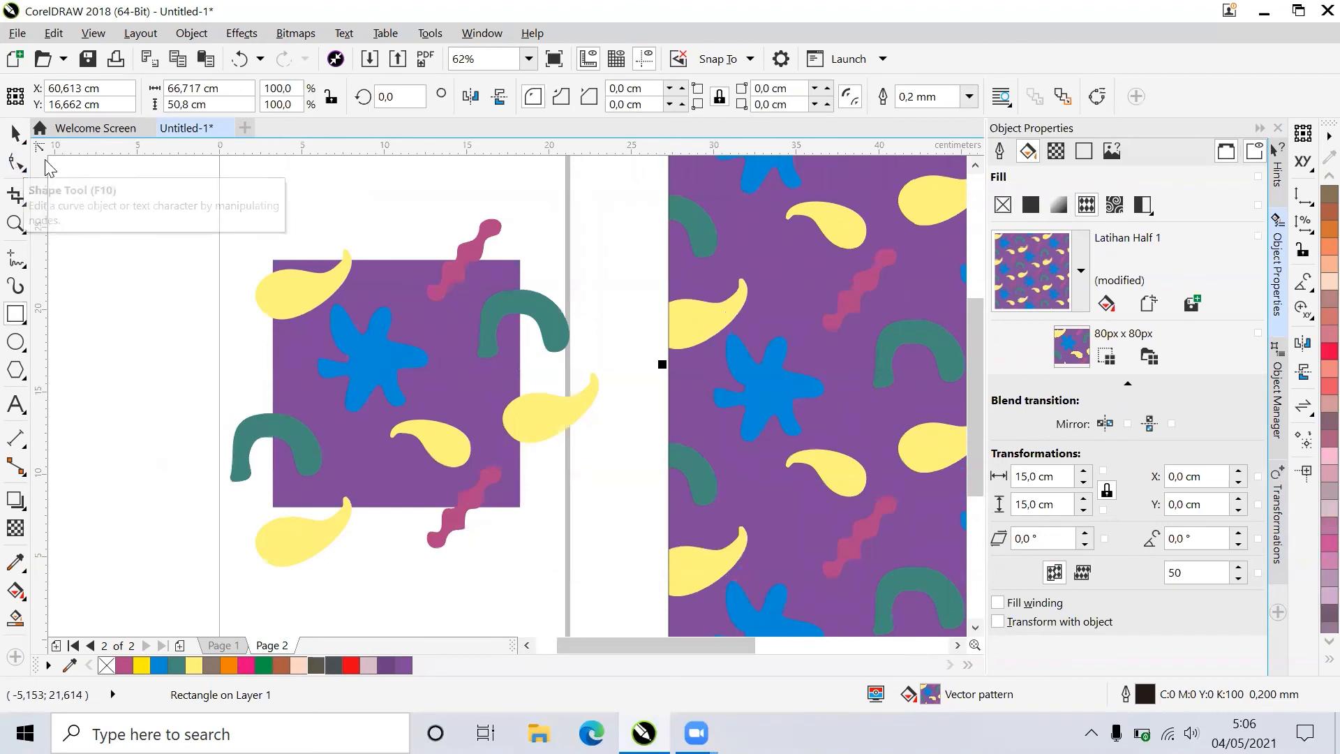
click(15, 132)
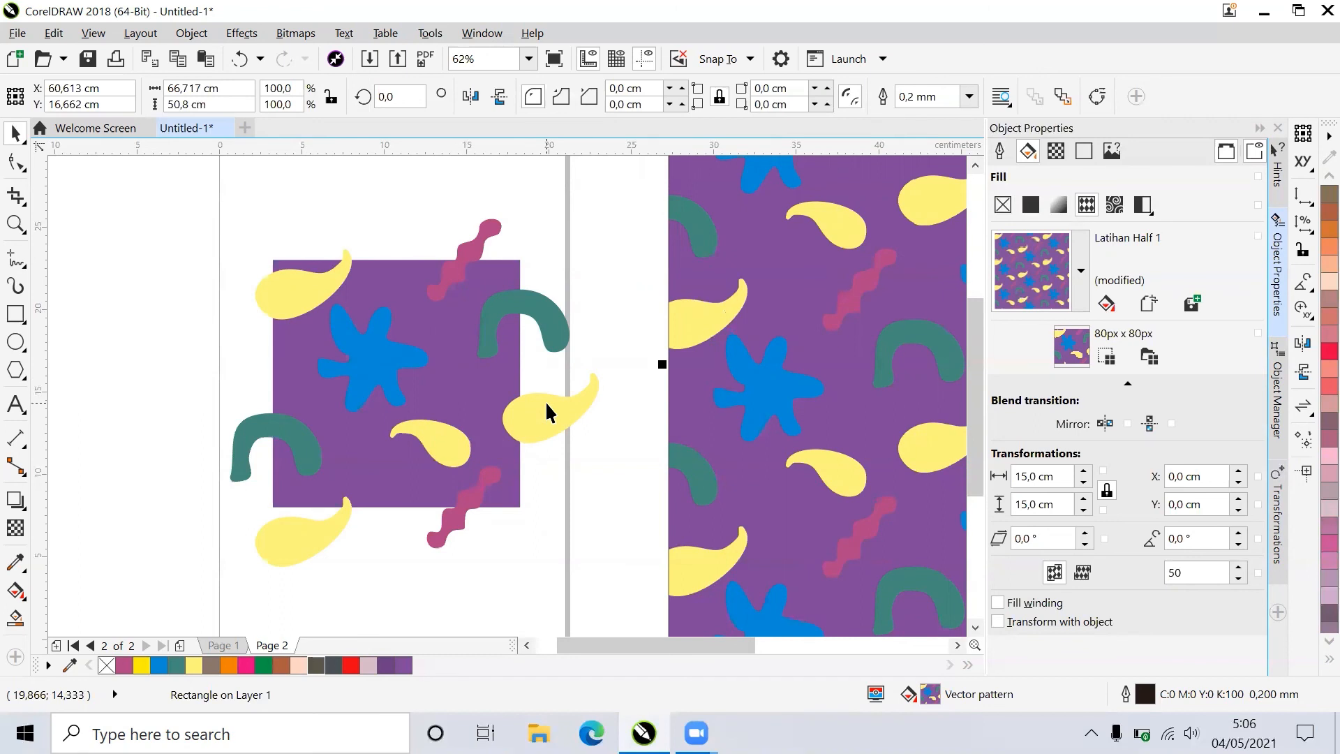
click(473, 257)
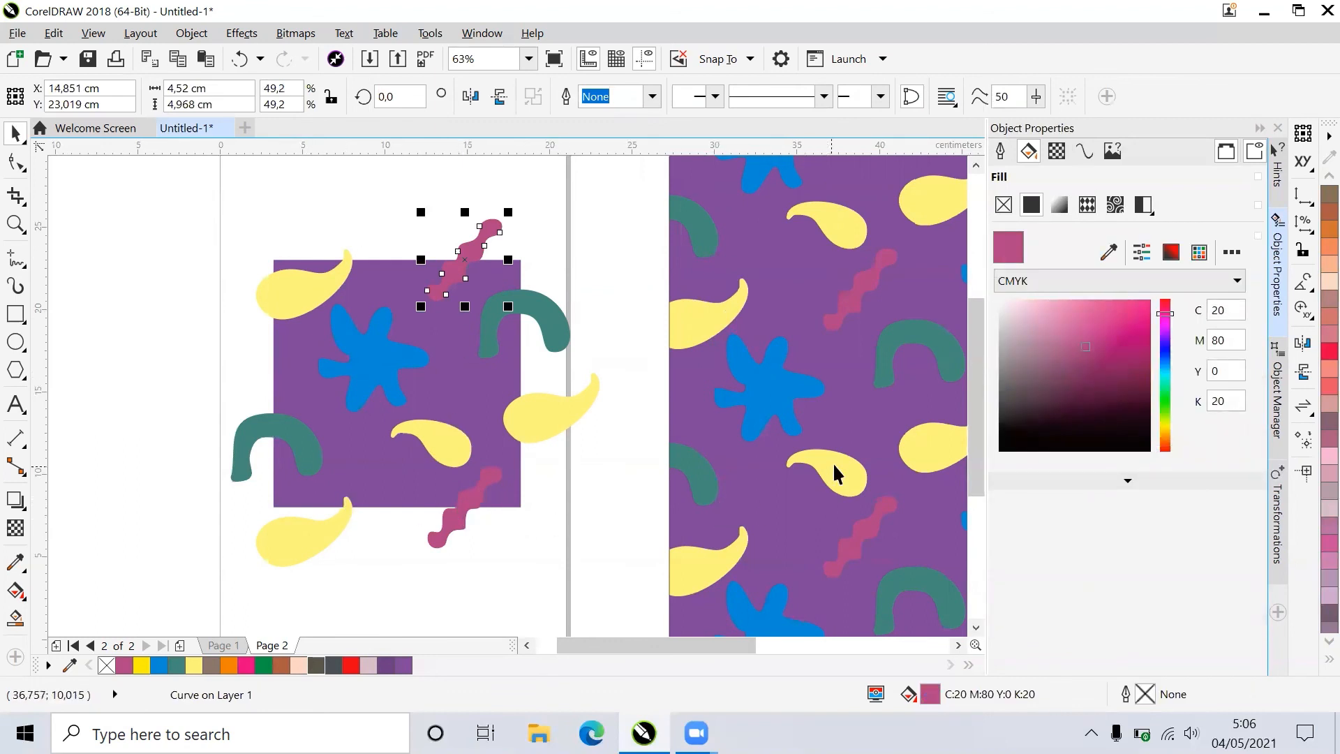
click(844, 241)
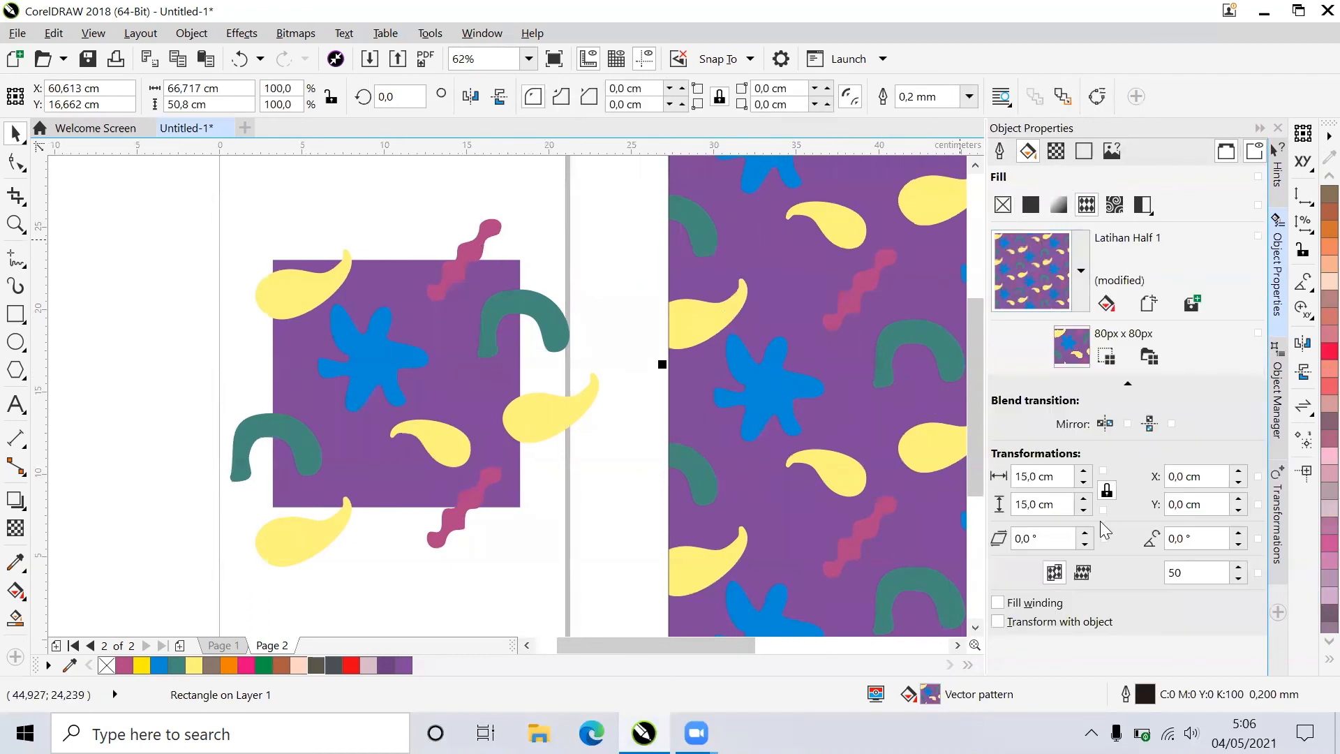
click(1082, 572)
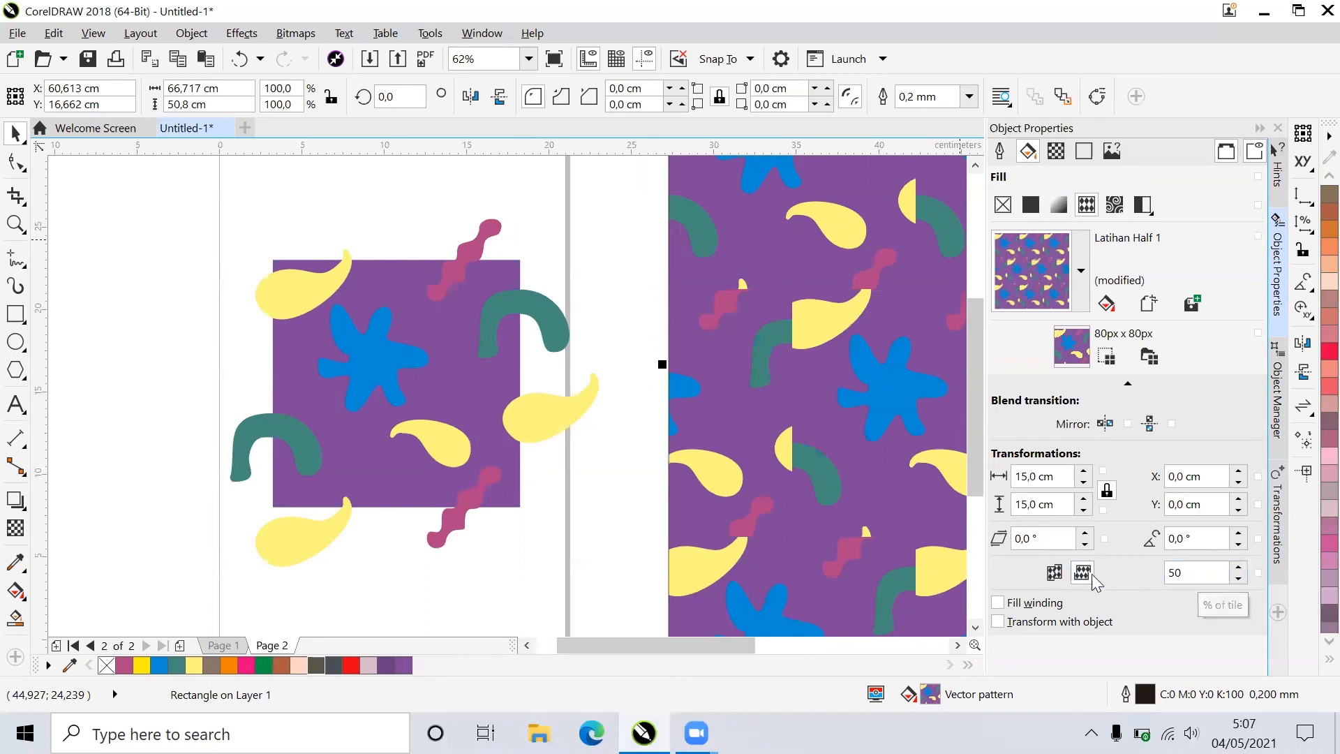
click(1054, 572)
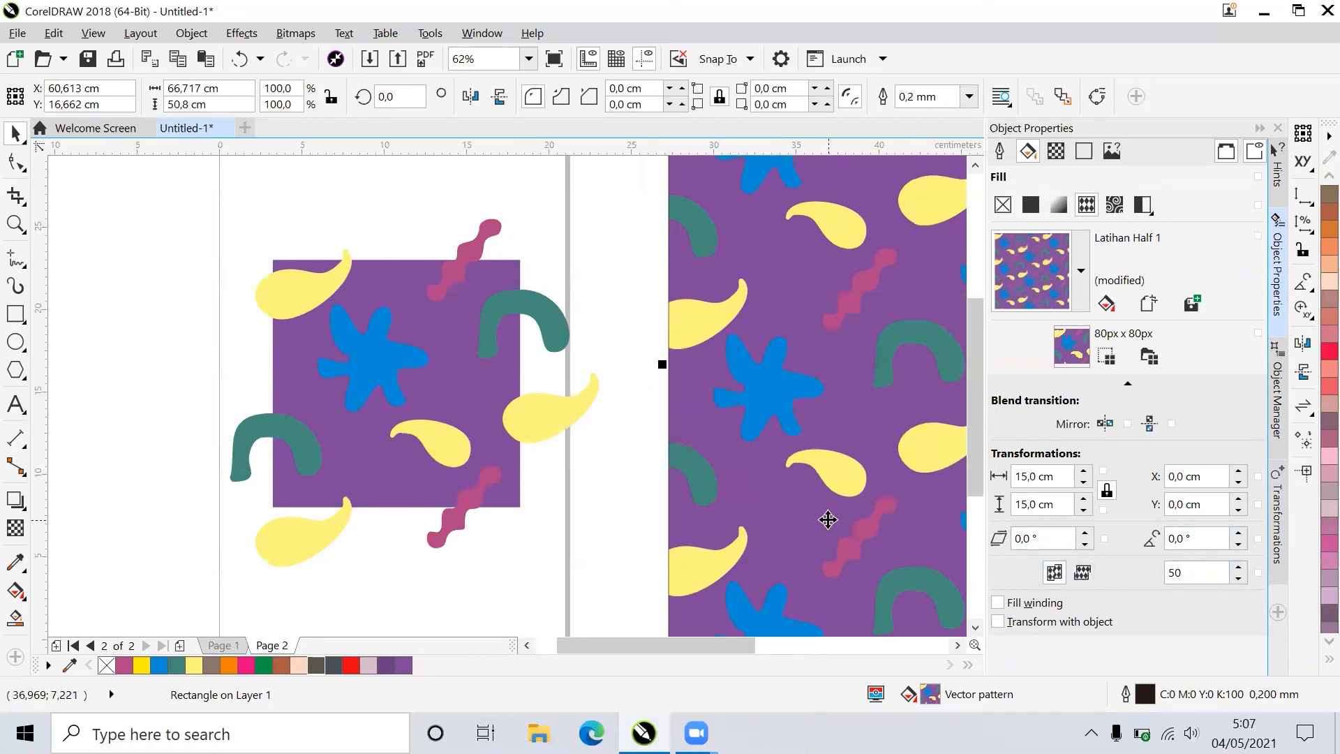